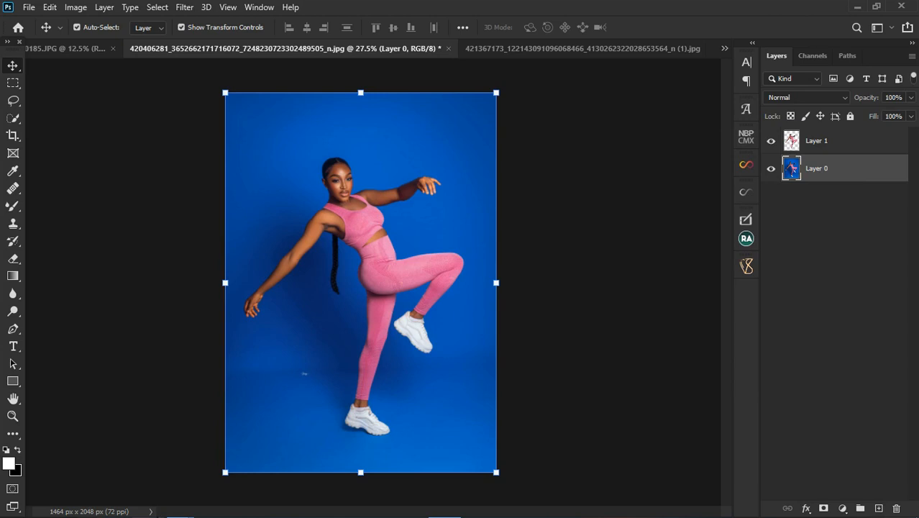
# - Place the orange studio backdrop image from the snoots folder directly above Layer 0 and enlarge it to the canvas width
pyautogui.press('super')
pyautogui.moveTo(180, 504)
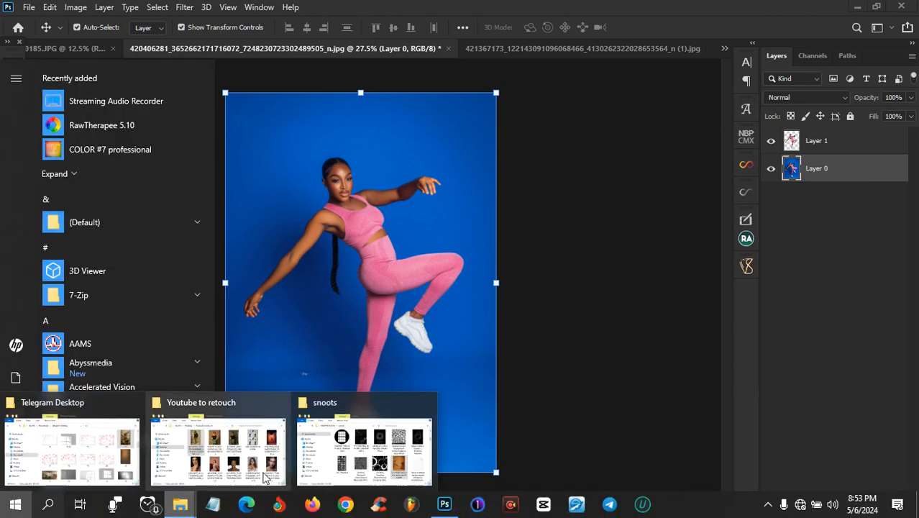
pyautogui.click(364, 446)
pyautogui.moveTo(596, 384); pyautogui.dragTo(431, 154)
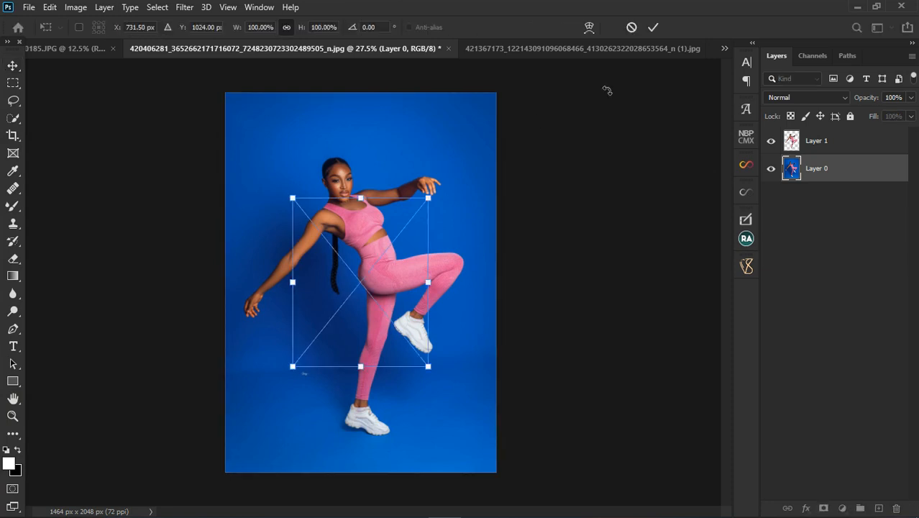
pyautogui.moveTo(429, 199); pyautogui.dragTo(515, 127)
pyautogui.click(652, 28)
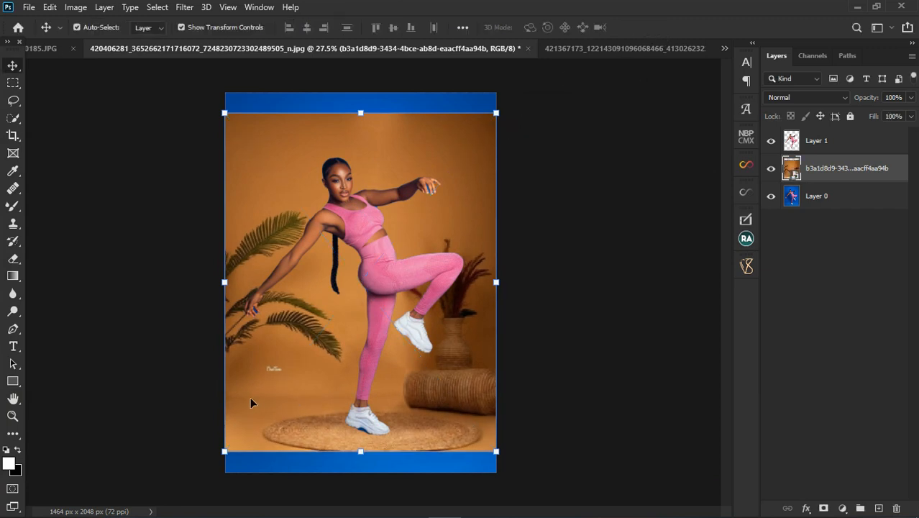
# - Move the orange backdrop up past the canvas top and stretch its lower edge below the model's foot, to about 213.57% height
pyautogui.moveTo(306, 387); pyautogui.dragTo(306, 356)
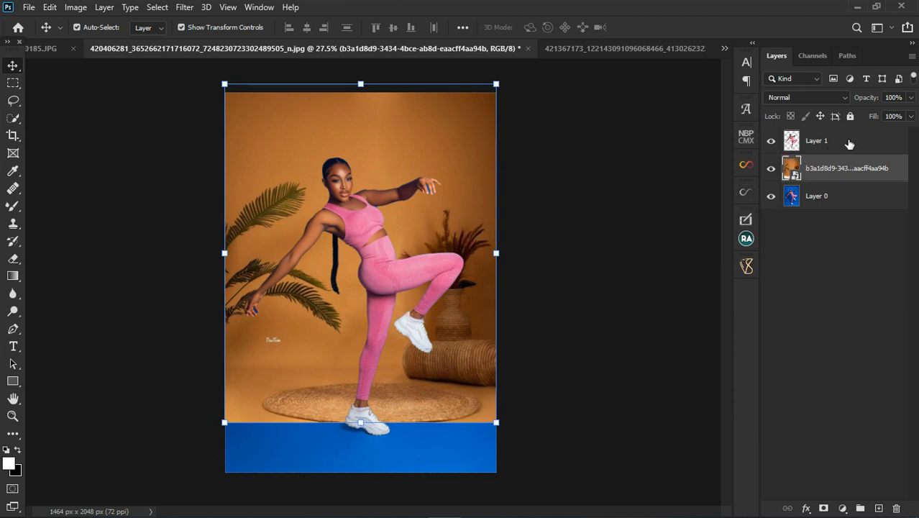
pyautogui.click(772, 145)
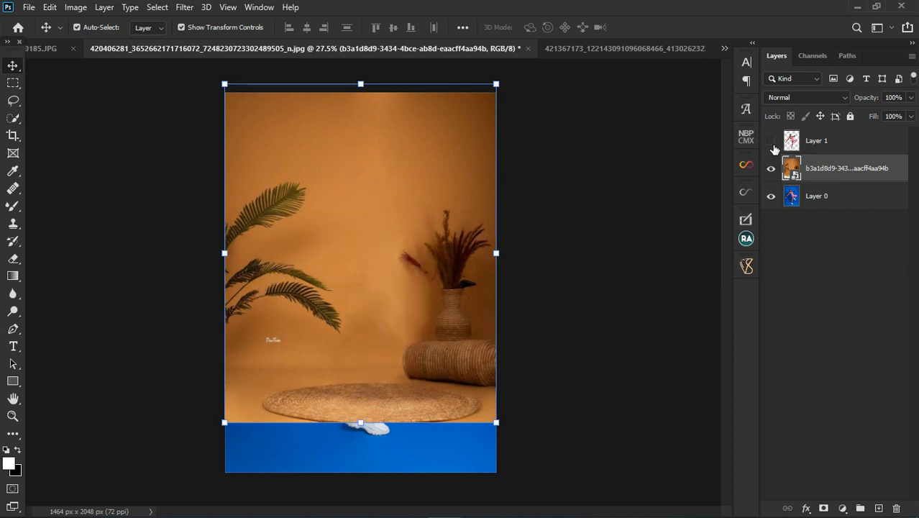
pyautogui.click(772, 144)
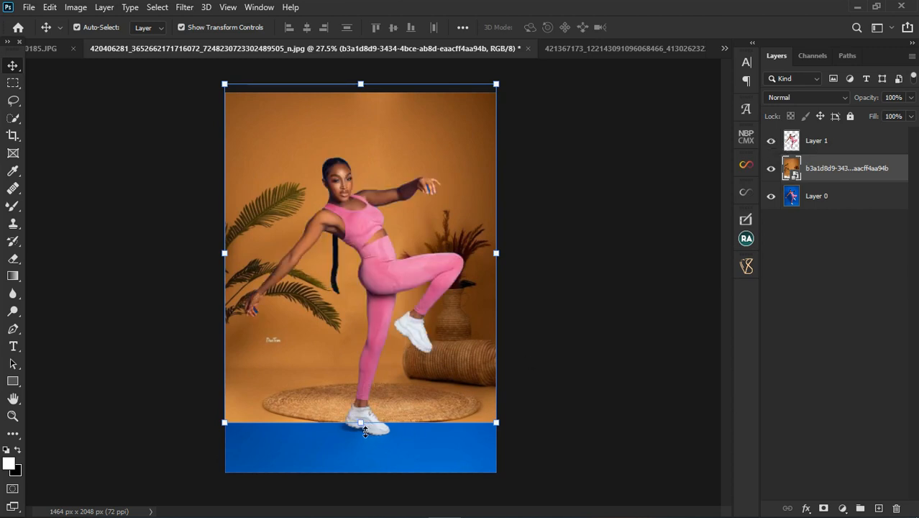
pyautogui.moveTo(364, 437); pyautogui.dragTo(363, 454)
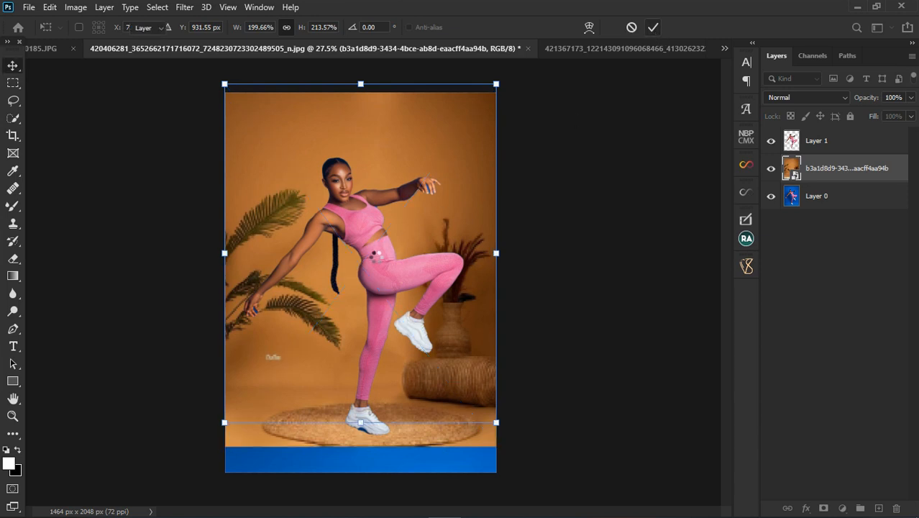
pyautogui.press('Return')
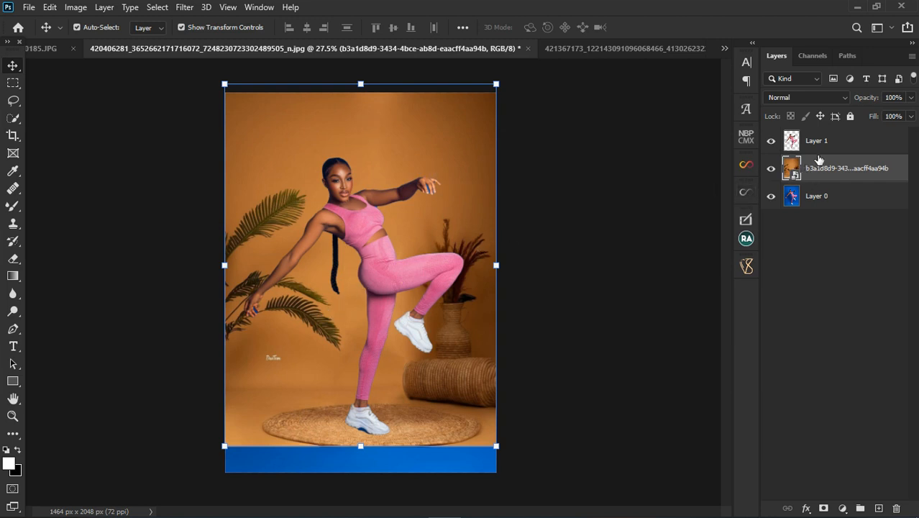
# - Set the orange backdrop layer's blend mode to Soft Light and check how it mixes with the blue background
pyautogui.click(820, 99)
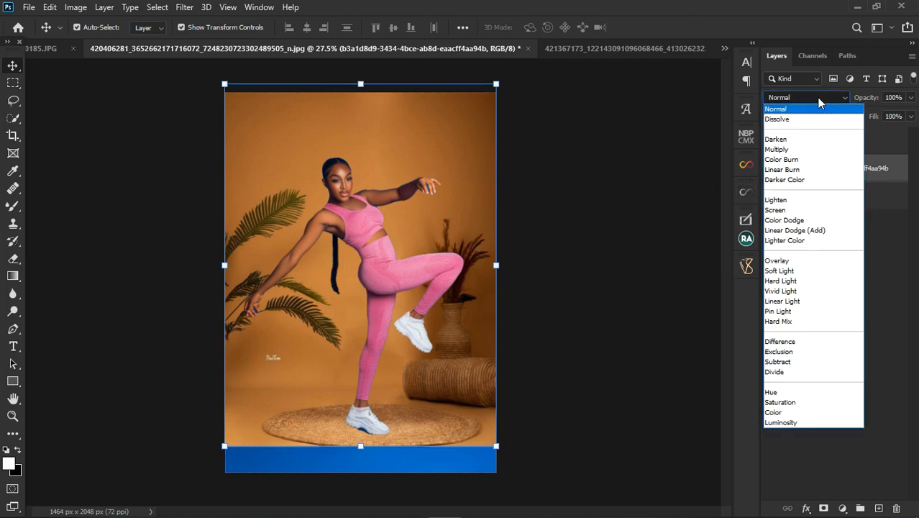
pyautogui.click(779, 273)
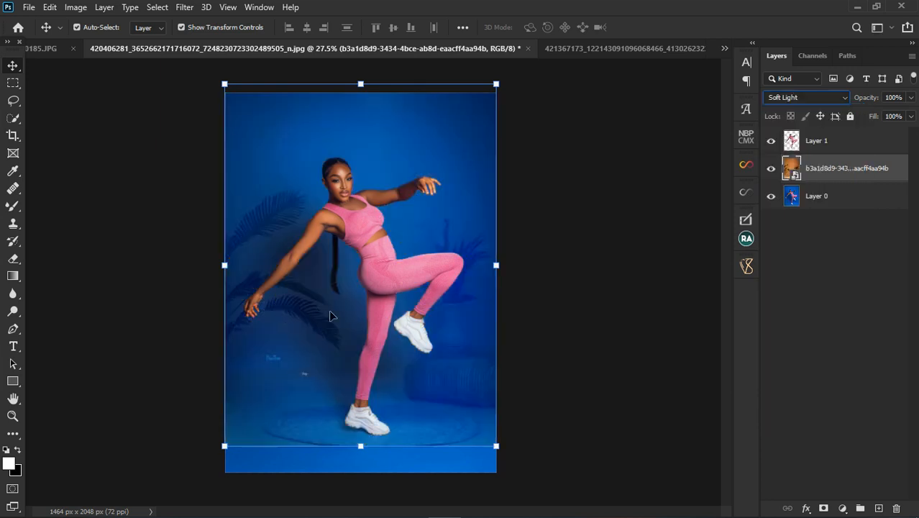
pyautogui.scroll(5, 329, 315)
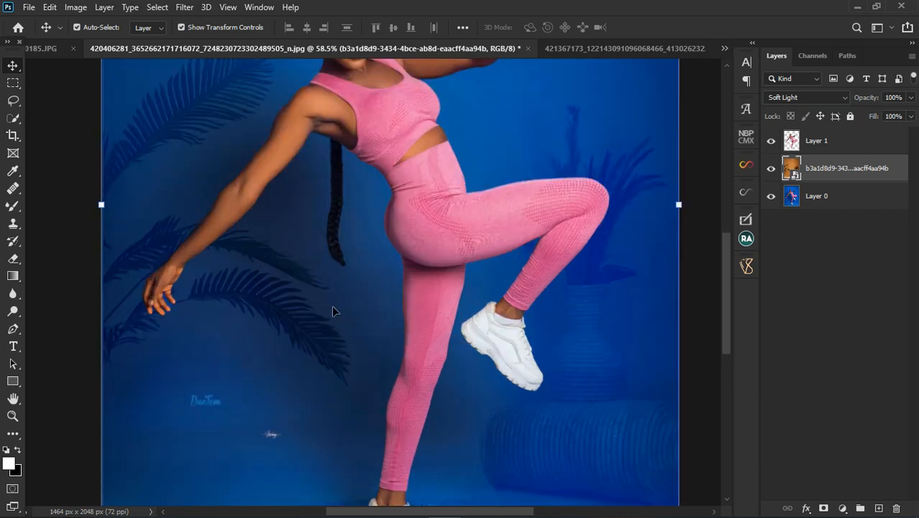
pyautogui.scroll(-5, 335, 323)
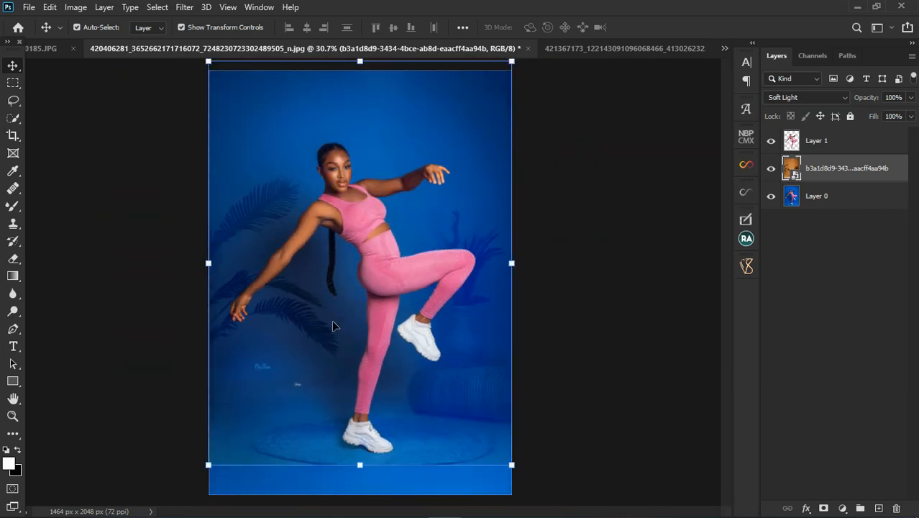
# - Add a Hue/Saturation adjustment clipped to the backdrop layer and set its Hue to +180
pyautogui.click(843, 508)
pyautogui.click(844, 381)
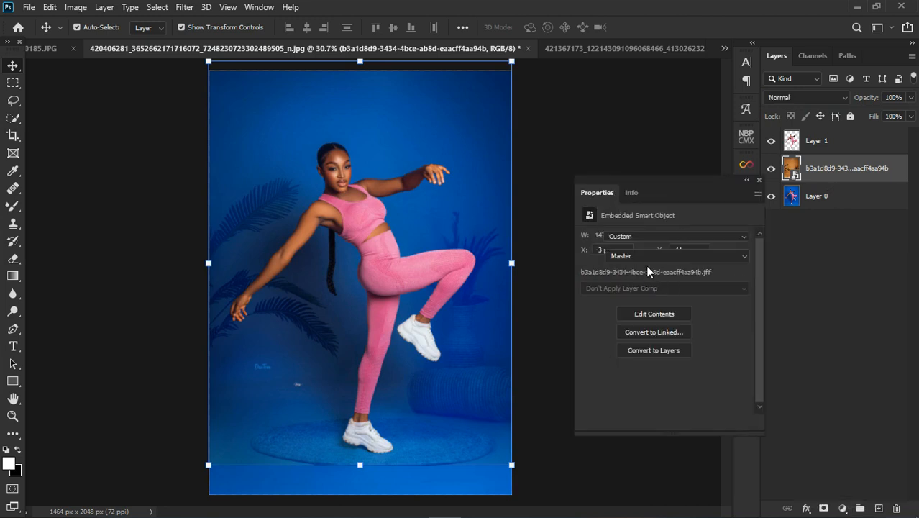
pyautogui.click(647, 238)
pyautogui.click(647, 247)
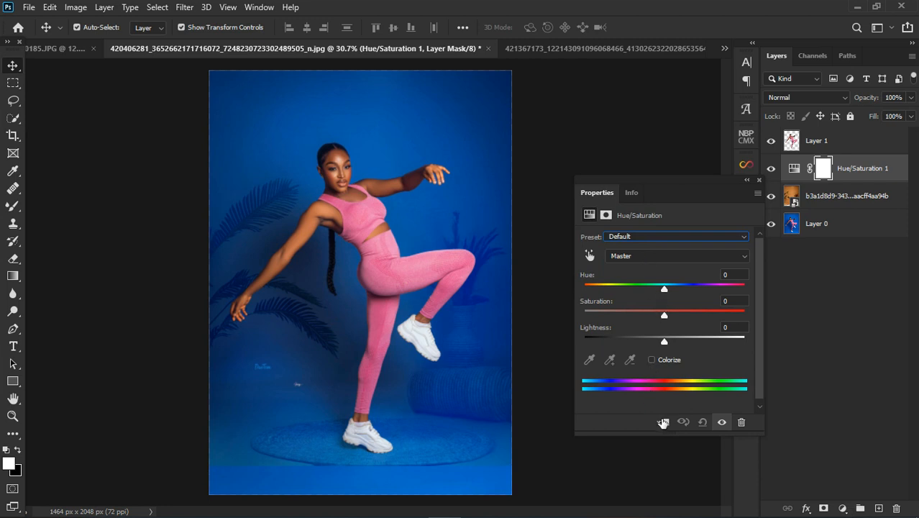
pyautogui.click(663, 422)
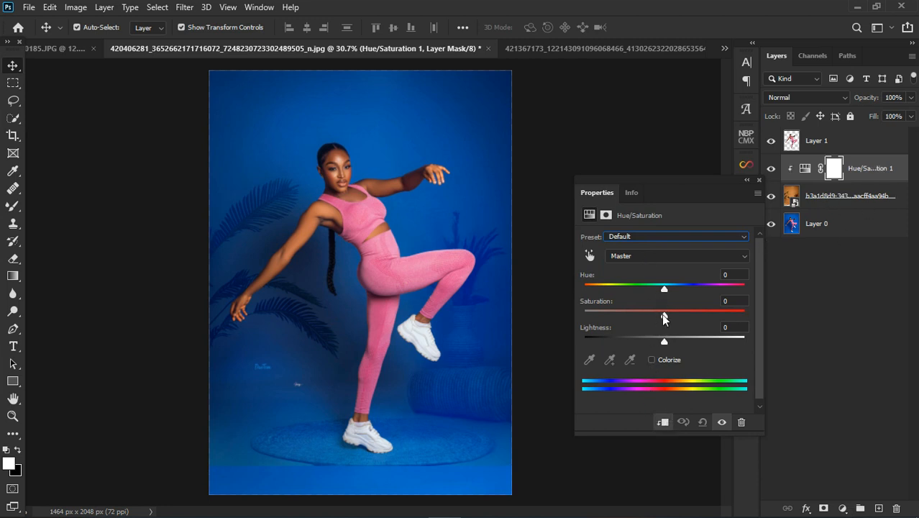
pyautogui.moveTo(664, 289); pyautogui.dragTo(759, 292)
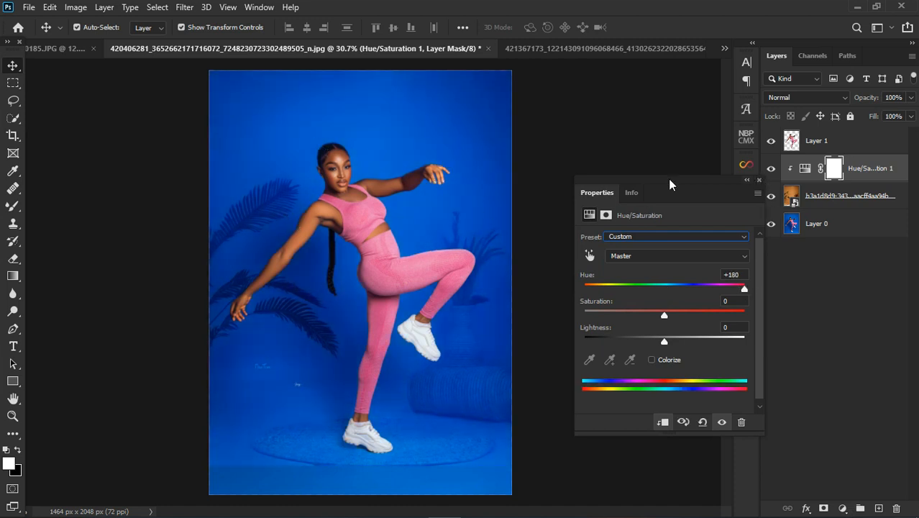
pyautogui.click(759, 180)
pyautogui.scroll(-3, 342, 213)
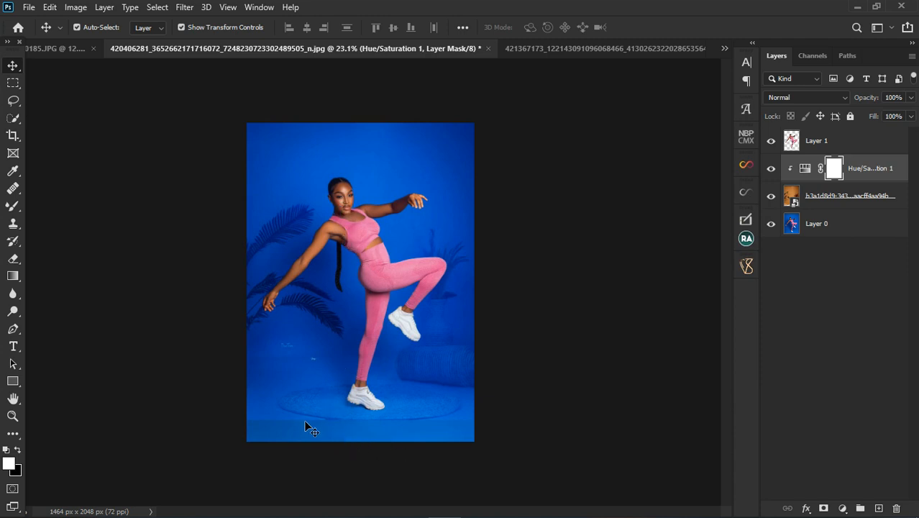
# - Hide the Hue/Saturation adjustment and return the backdrop layer's blend mode to Normal
pyautogui.click(772, 168)
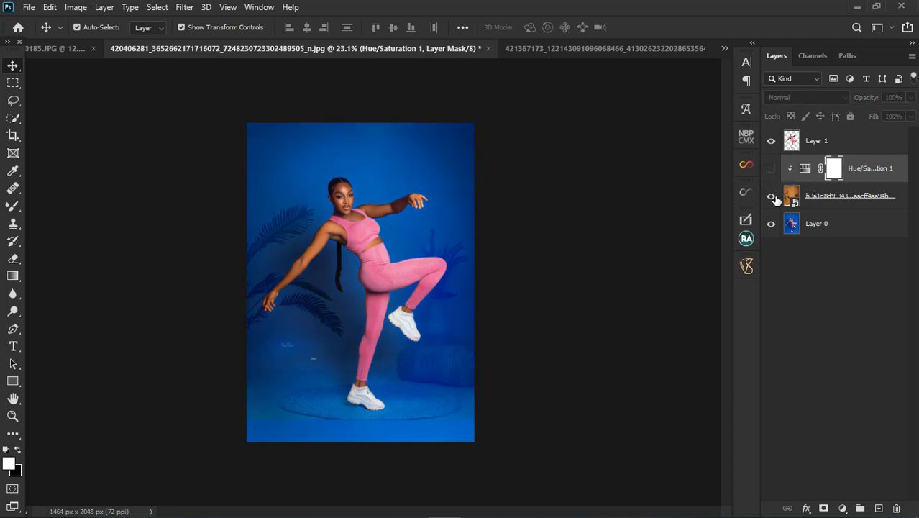
pyautogui.click(772, 195)
pyautogui.hotkey('ctrl', '0')
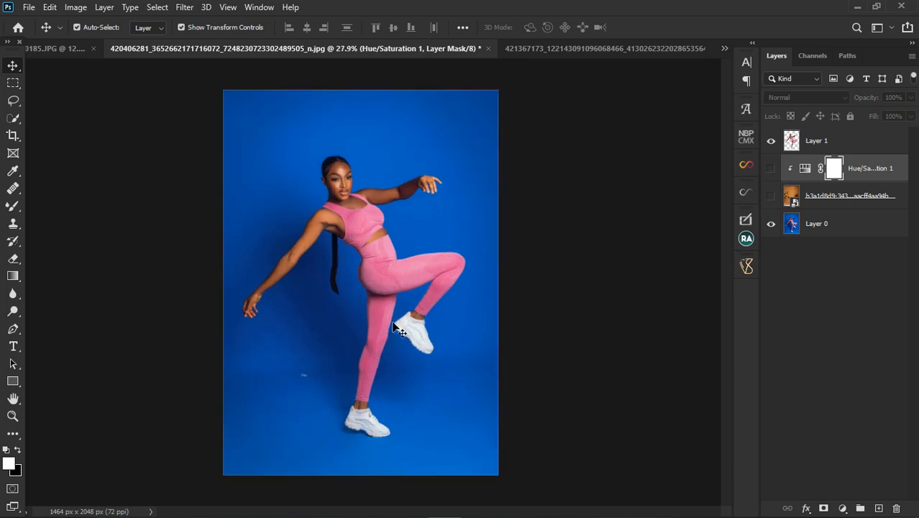
pyautogui.click(772, 196)
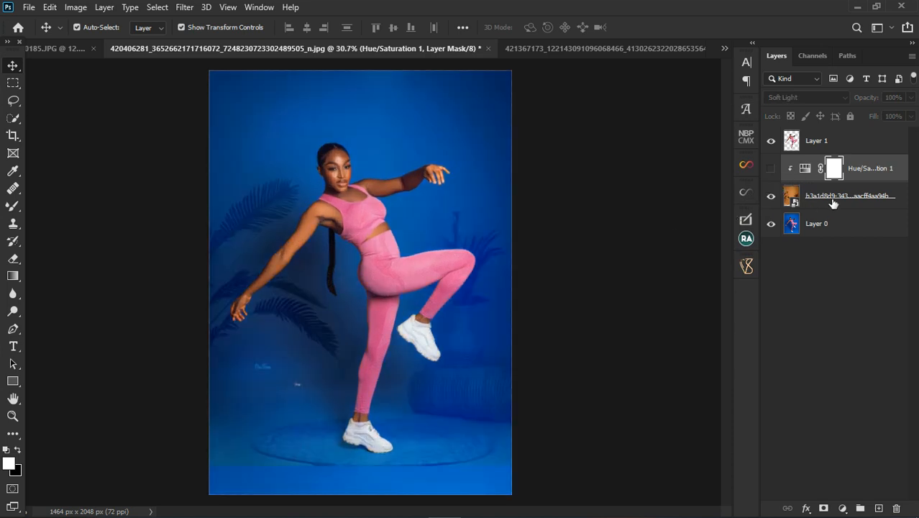
pyautogui.click(833, 203)
pyautogui.click(795, 98)
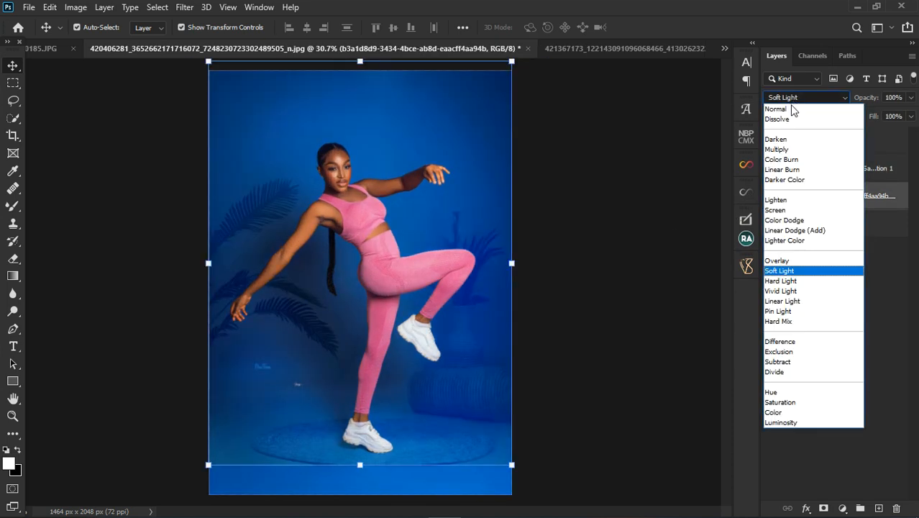
pyautogui.click(791, 109)
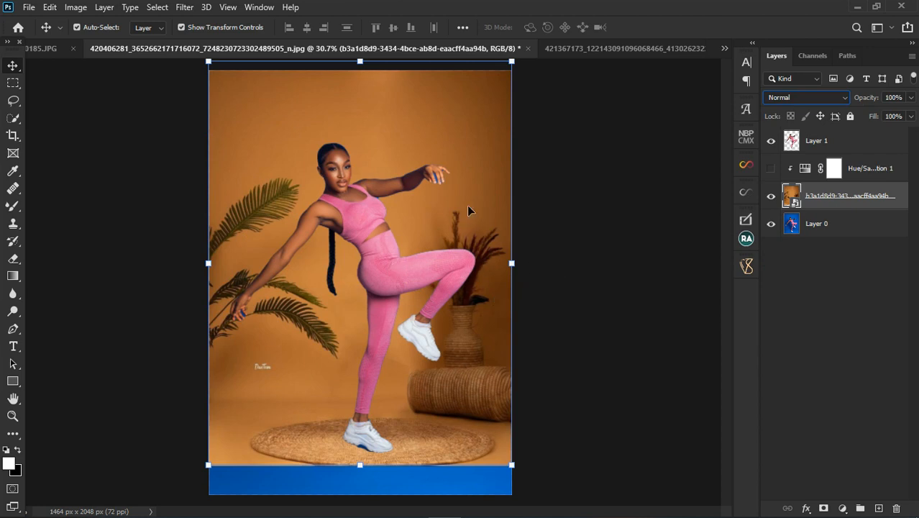
# - Add a Solid Color fill layer above the model cutout on Layer 1
pyautogui.click(856, 147)
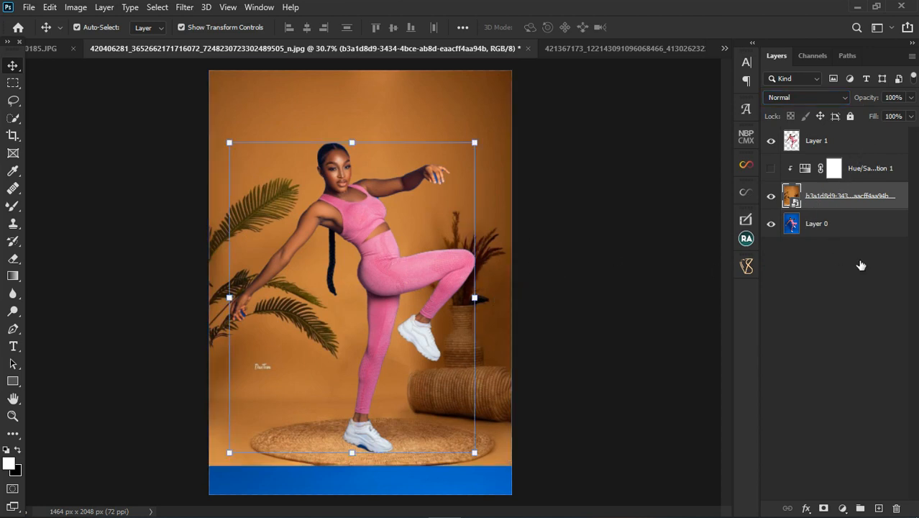
pyautogui.click(844, 509)
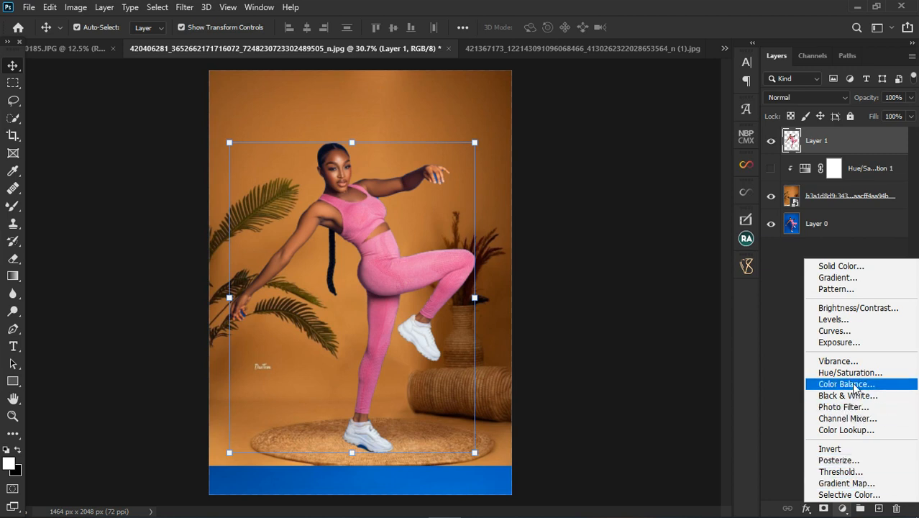
pyautogui.click(851, 267)
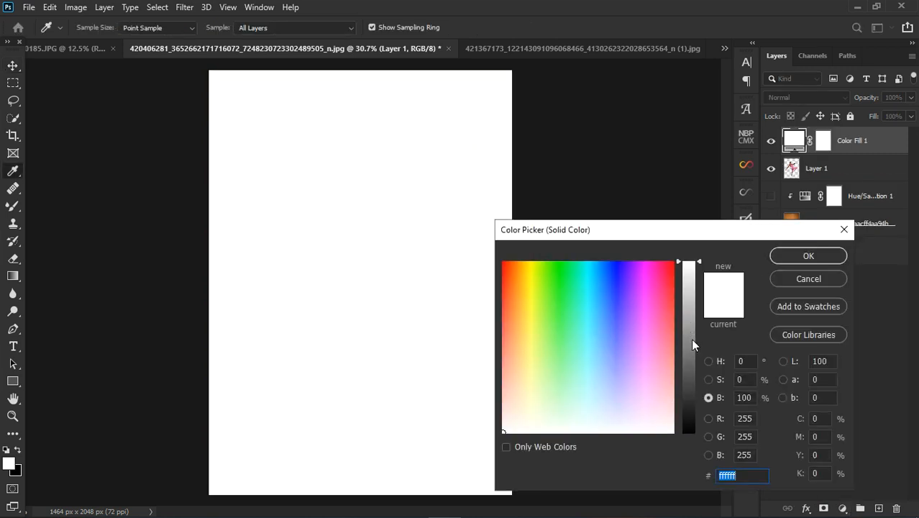
# - Set the solid fill's colour to neutral grey, hex 808080
pyautogui.click(691, 337)
pyautogui.moveTo(756, 478); pyautogui.dragTo(702, 479)
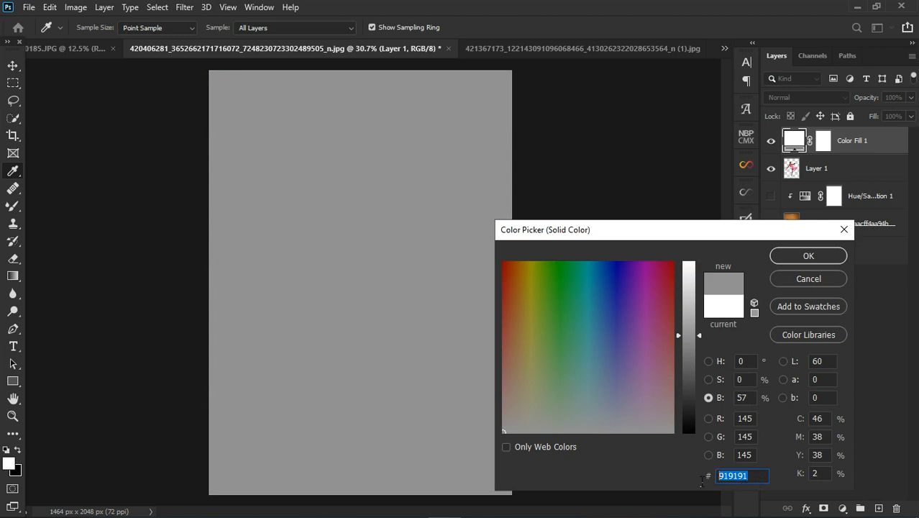
pyautogui.write('60606')
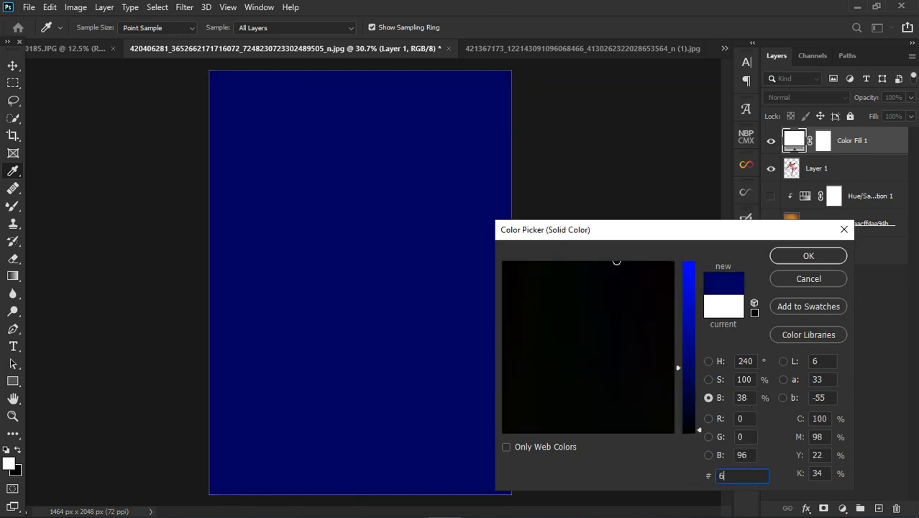
pyautogui.press('BackSpace')
pyautogui.press('BackSpace')
pyautogui.press('BackSpace')
pyautogui.press('BackSpace')
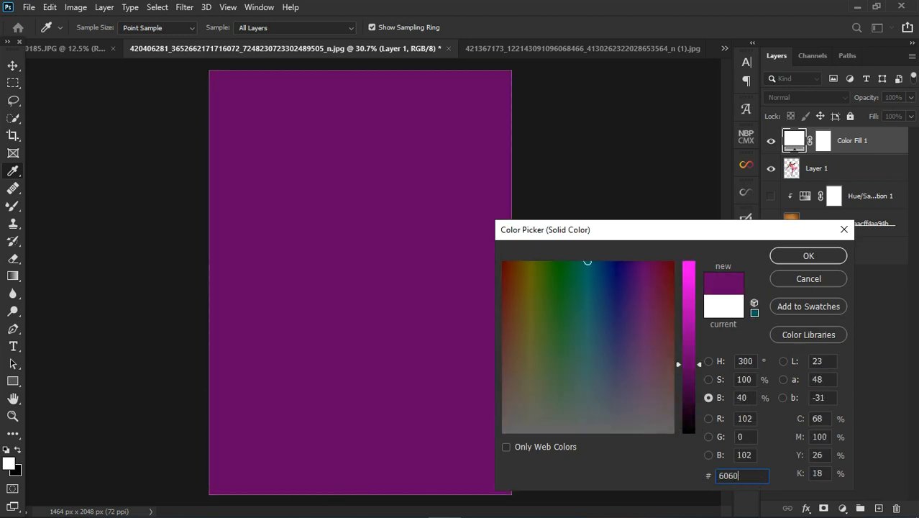
pyautogui.write('8080')
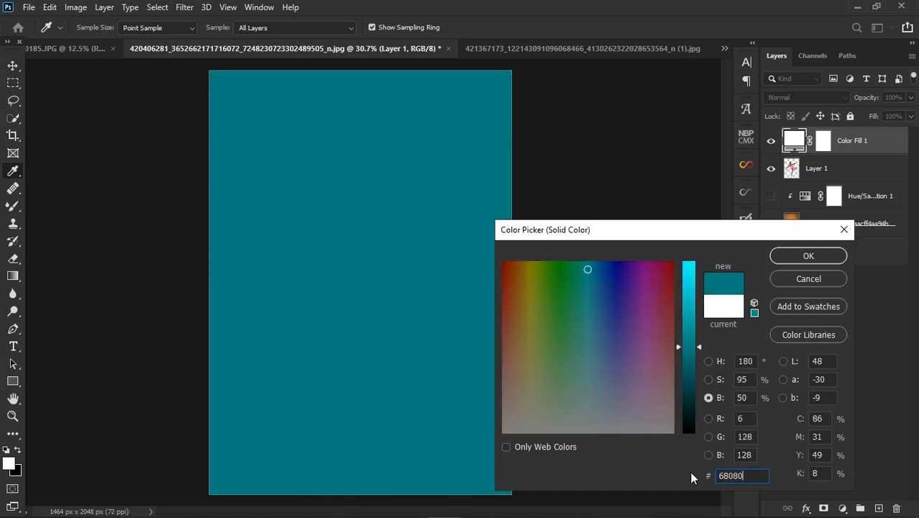
pyautogui.press('BackSpace')
pyautogui.press('BackSpace')
pyautogui.press('BackSpace')
pyautogui.press('BackSpace')
pyautogui.press('BackSpace')
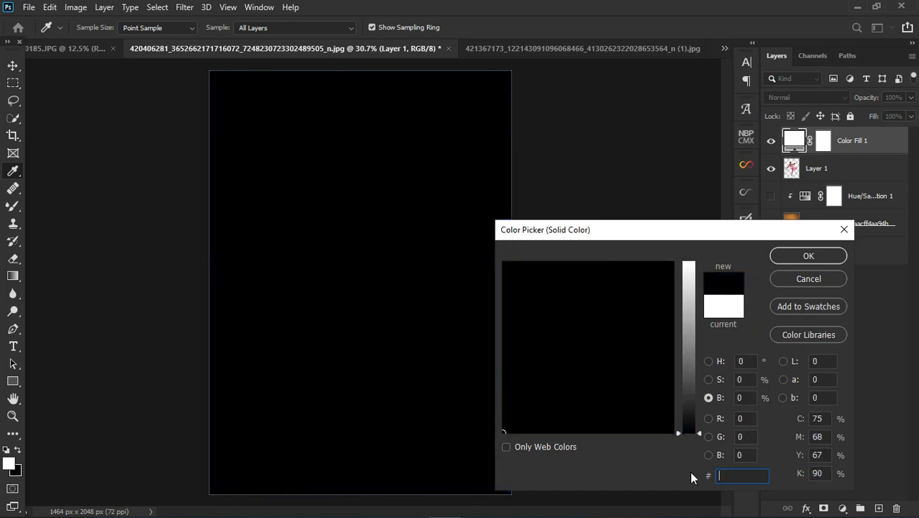
pyautogui.write('808080')
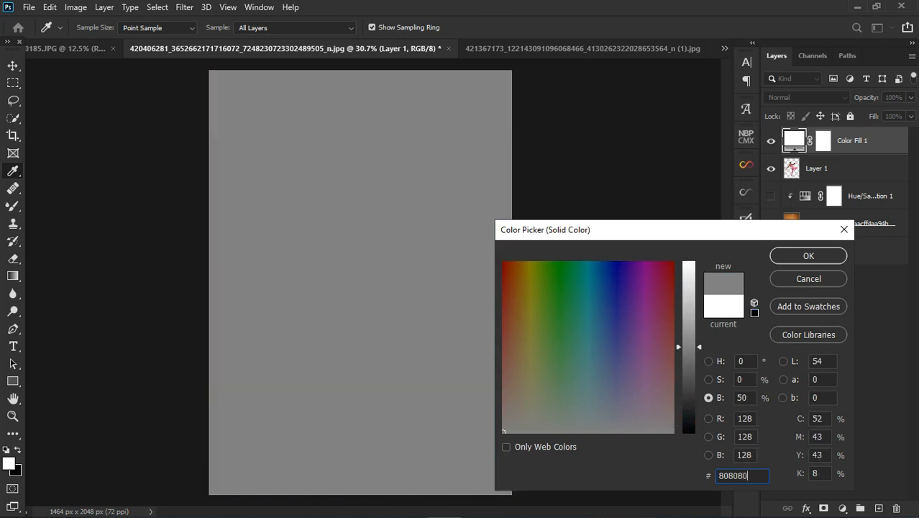
pyautogui.click(820, 259)
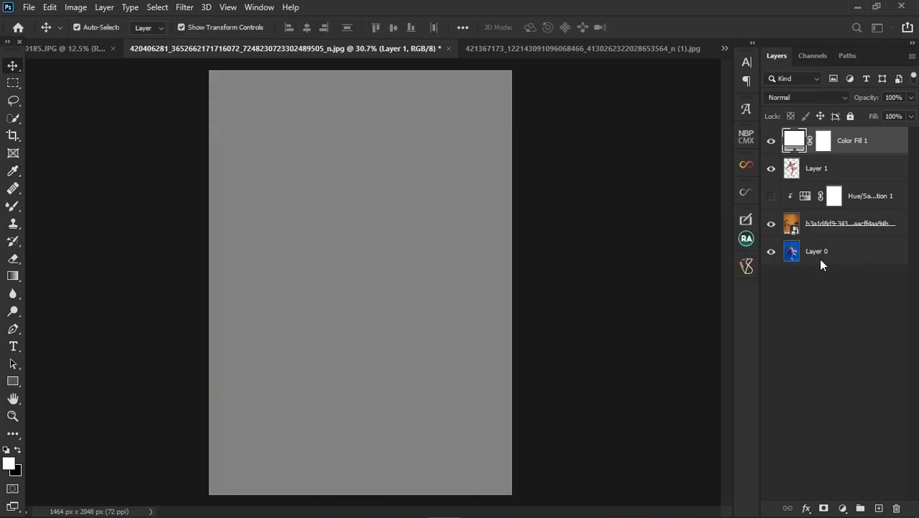
# - Set the grey fill layer's blend mode to Color to view the composite in greyscale
pyautogui.click(805, 98)
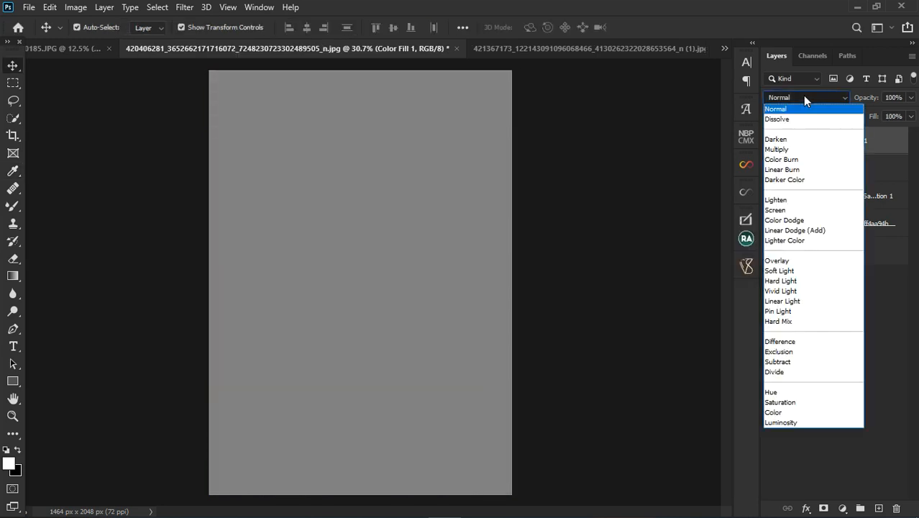
pyautogui.click(777, 412)
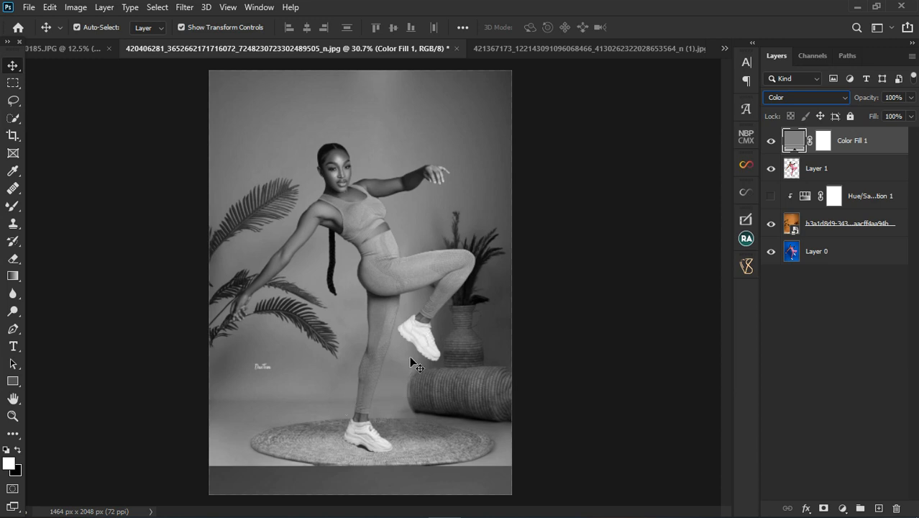
pyautogui.scroll(3, 423, 354)
pyautogui.scroll(-4, 425, 353)
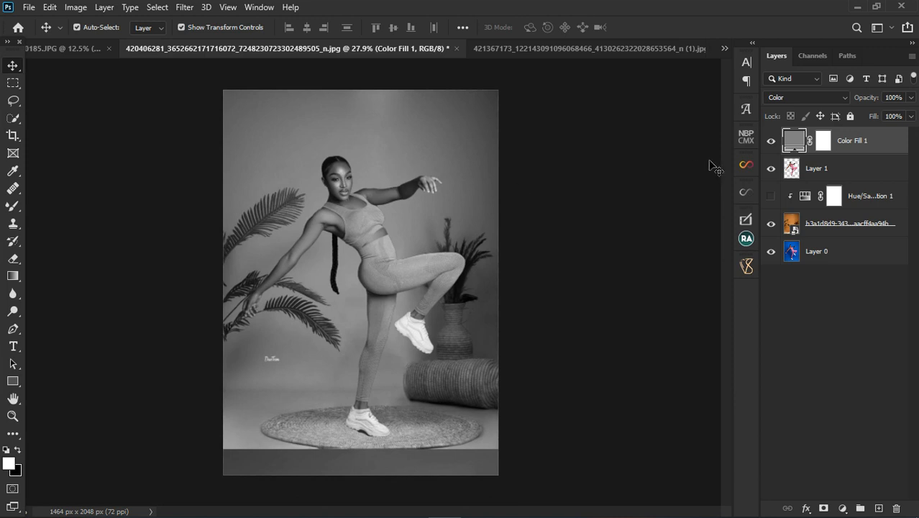
# - Compare the composite with and without the grey fill, and add a Curves adjustment clipped to the backdrop layer
pyautogui.click(771, 141)
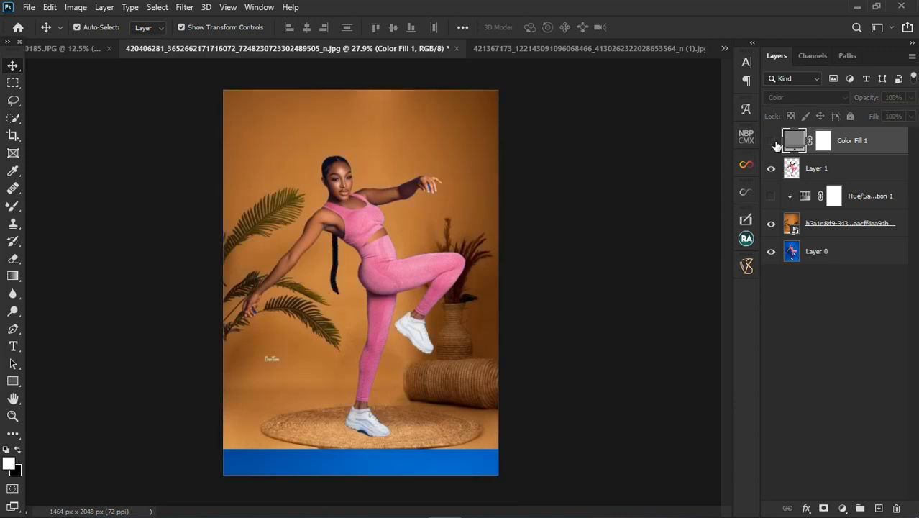
pyautogui.click(775, 142)
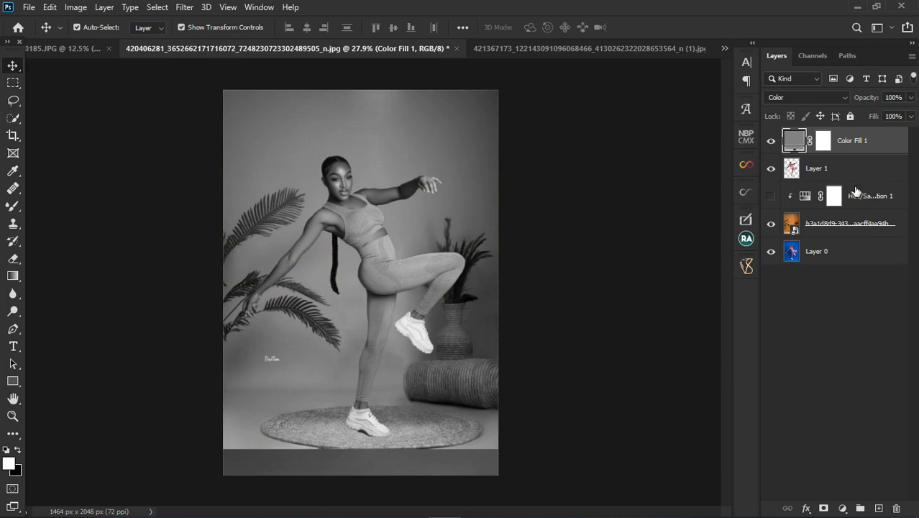
pyautogui.click(871, 227)
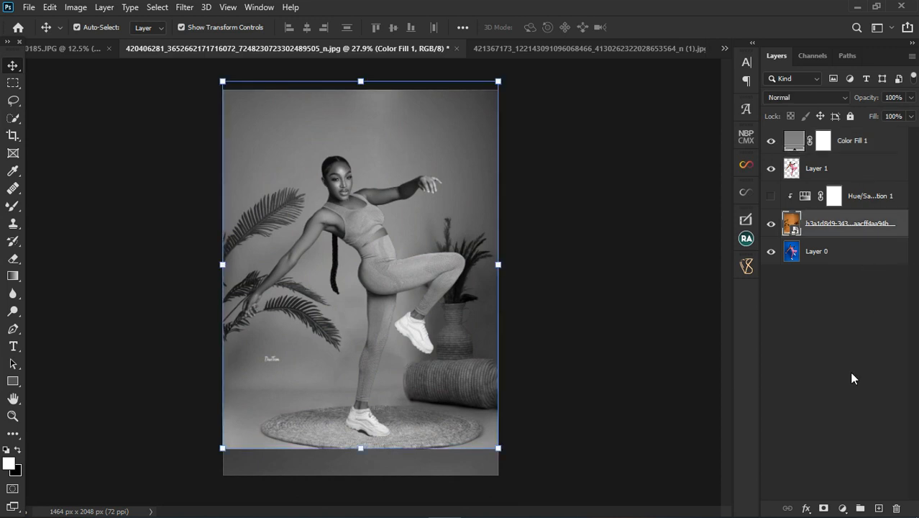
pyautogui.click(843, 509)
pyautogui.click(835, 336)
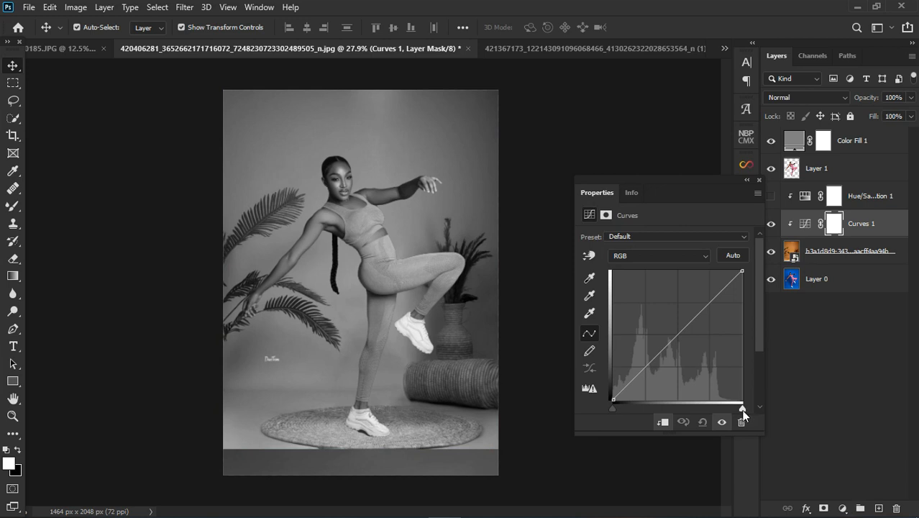
# - Try brightening the backdrop by pulling the Curves white point inward, and return it to its original position
pyautogui.moveTo(741, 409); pyautogui.dragTo(722, 413)
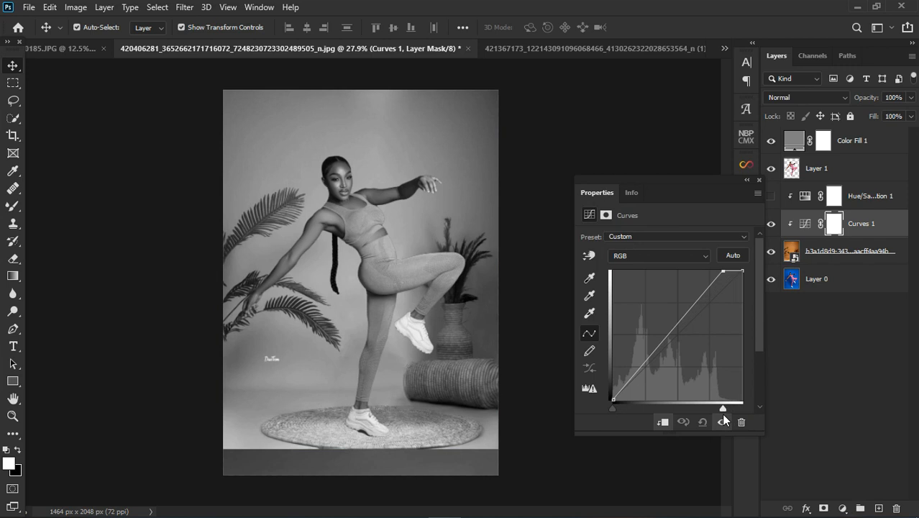
pyautogui.moveTo(722, 413); pyautogui.dragTo(726, 414)
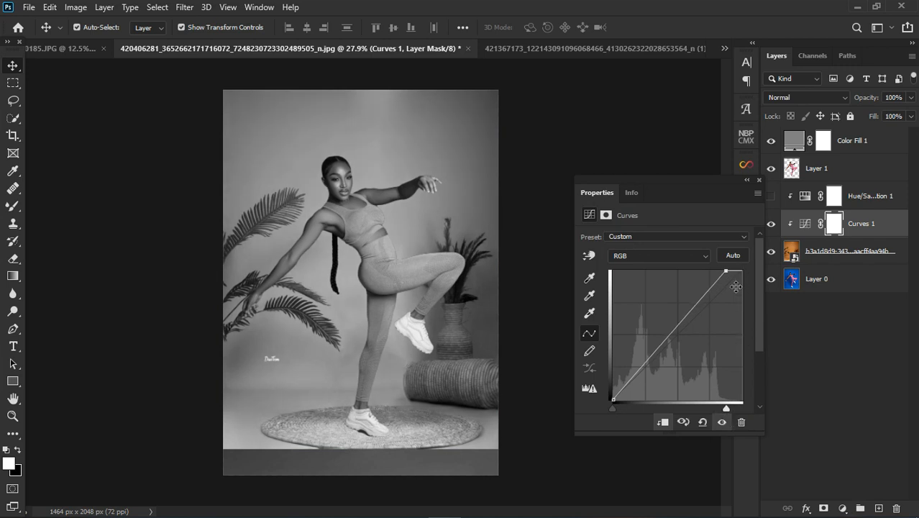
pyautogui.moveTo(725, 410); pyautogui.dragTo(744, 411)
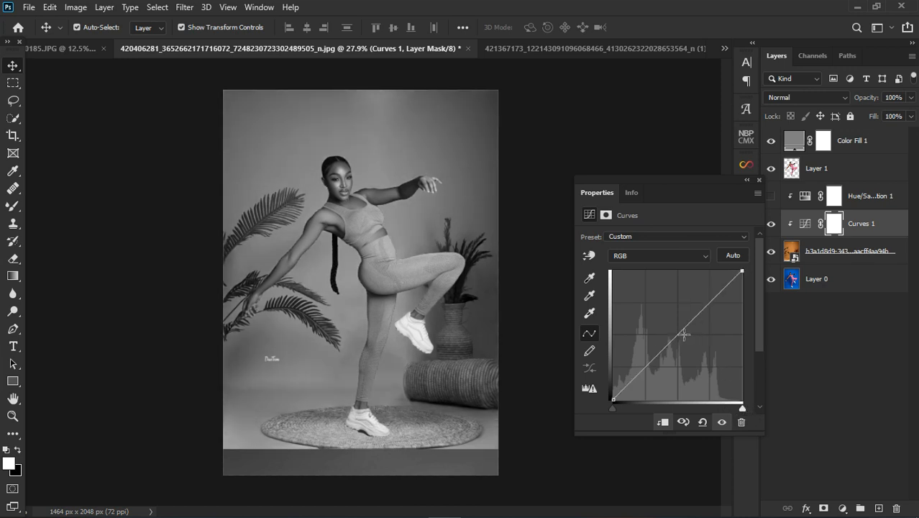
# - Raise the midtones of the backdrop's RGB curve slightly and hide the grey fill layer to check the colours
pyautogui.moveTo(681, 336); pyautogui.dragTo(674, 328)
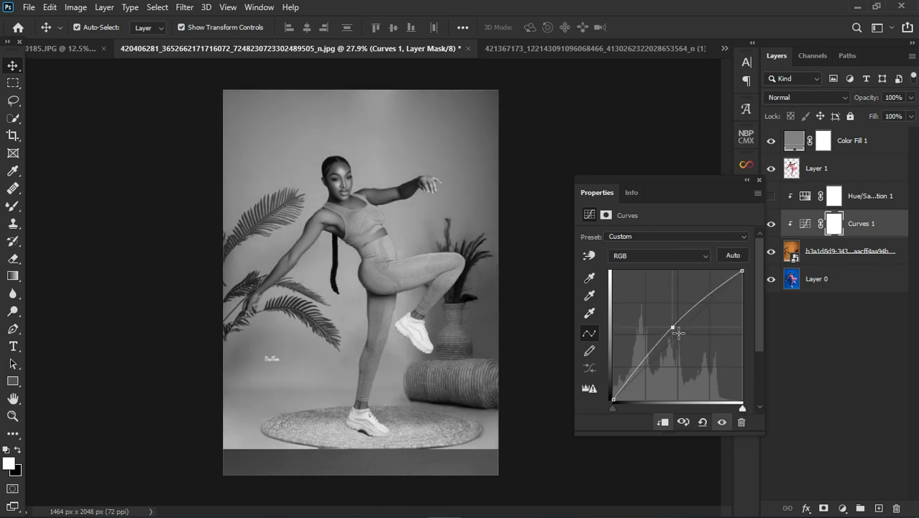
pyautogui.click(759, 180)
pyautogui.click(773, 142)
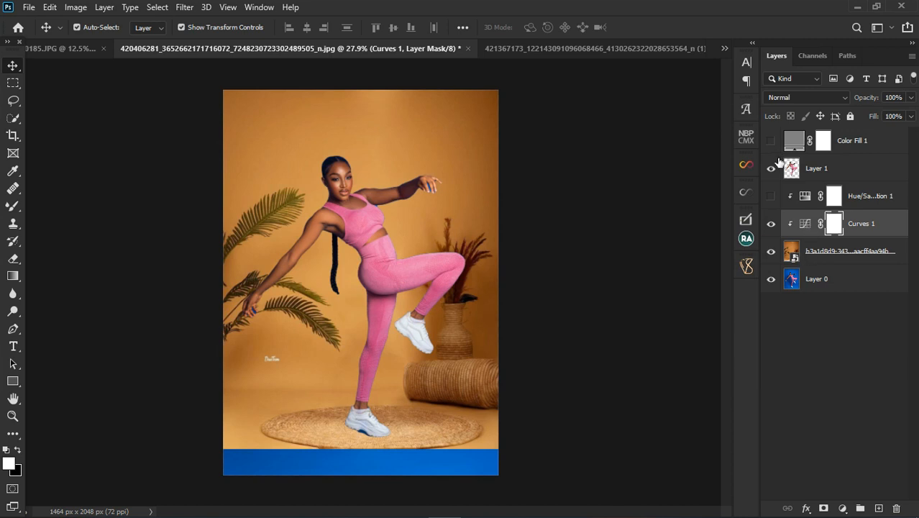
# - Raise the backdrop's Curves midpoint further while viewing in greyscale, and return to the colour view
pyautogui.doubleClick(806, 223)
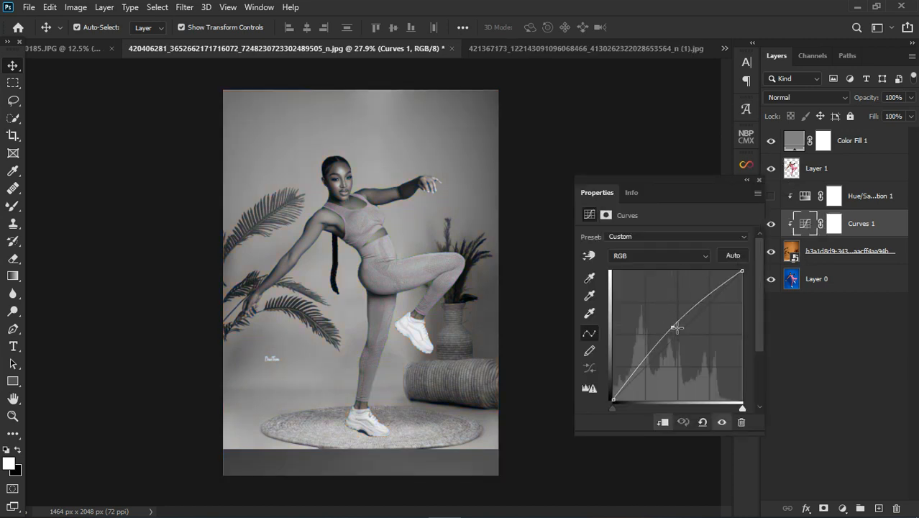
pyautogui.moveTo(677, 329); pyautogui.dragTo(672, 325)
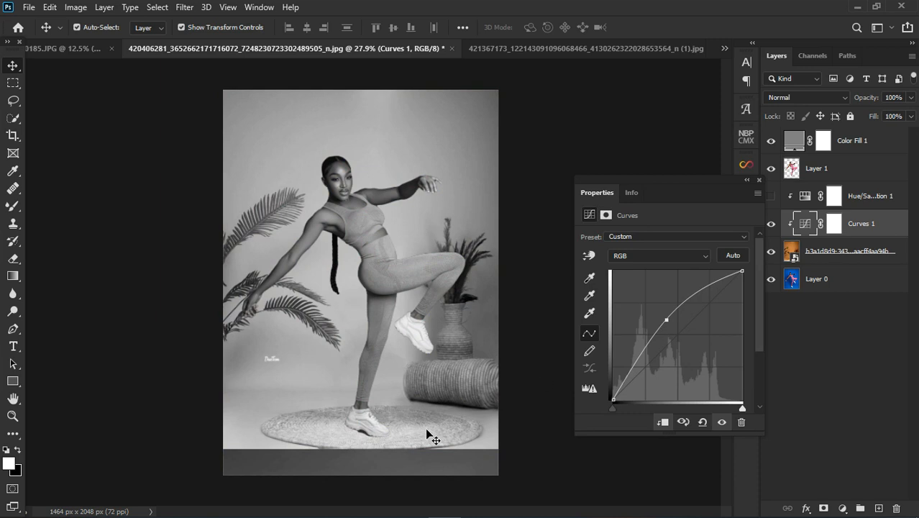
pyautogui.click(757, 179)
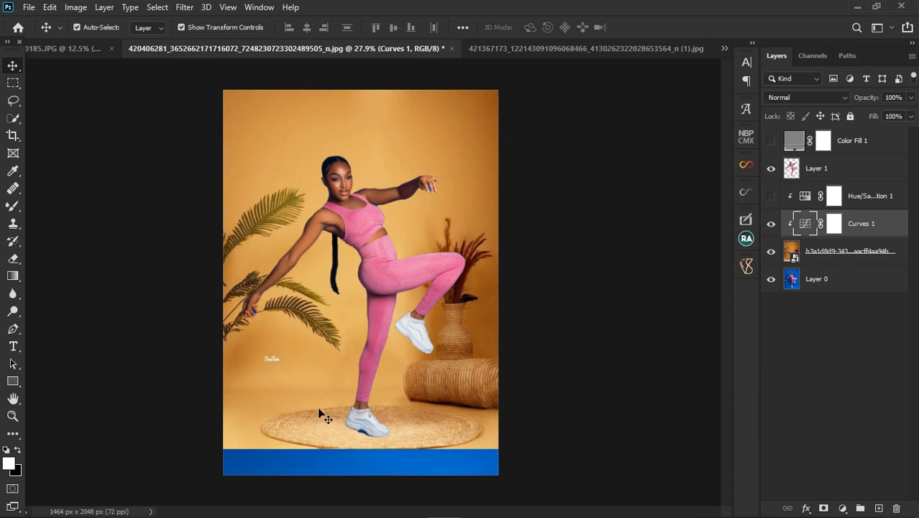
# - Add a second Hue/Saturation adjustment layer above the model cutout on Layer 1
pyautogui.scroll(2, 321, 416)
pyautogui.scroll(2, 366, 437)
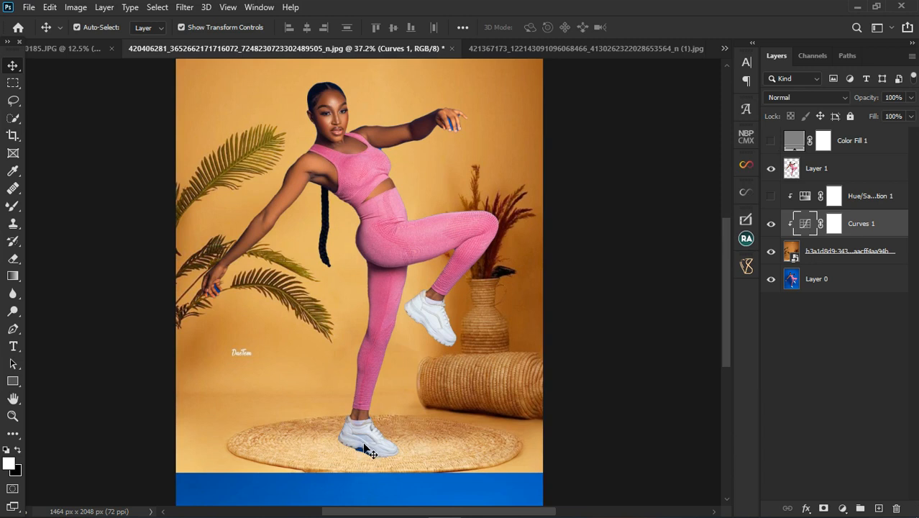
pyautogui.click(839, 170)
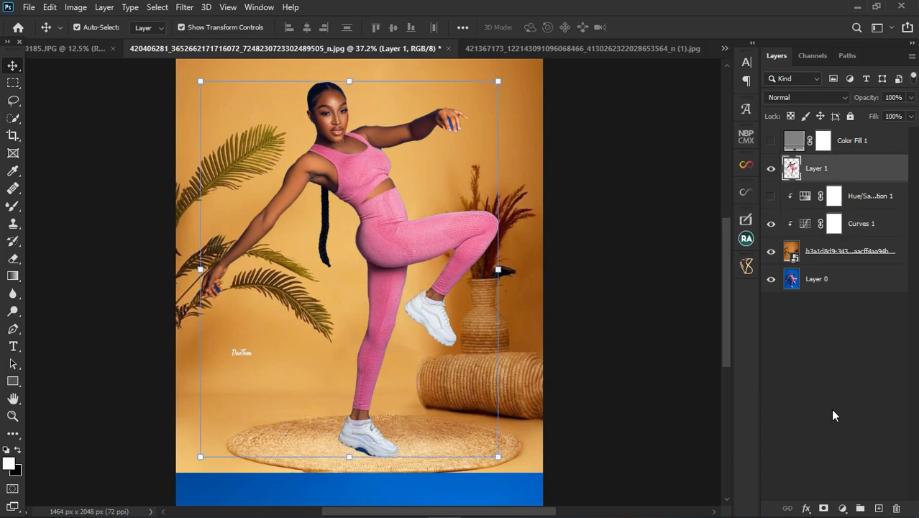
pyautogui.click(842, 506)
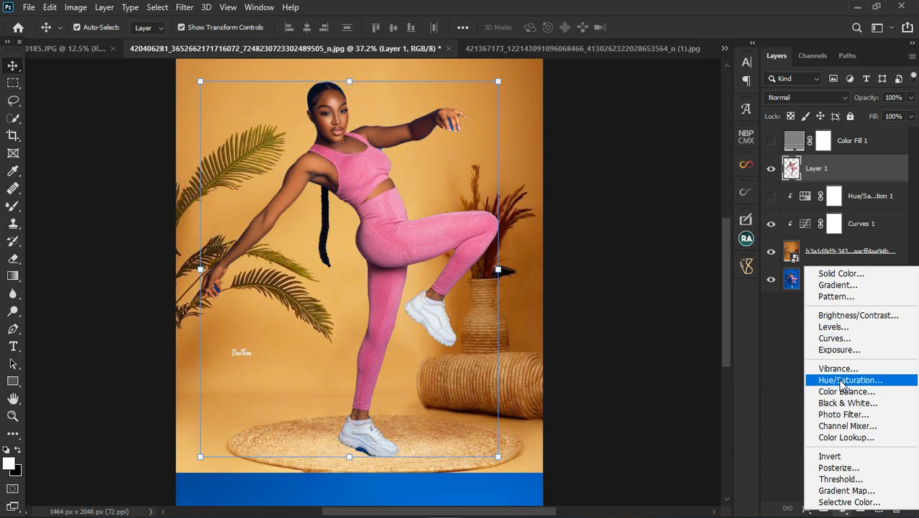
pyautogui.click(816, 379)
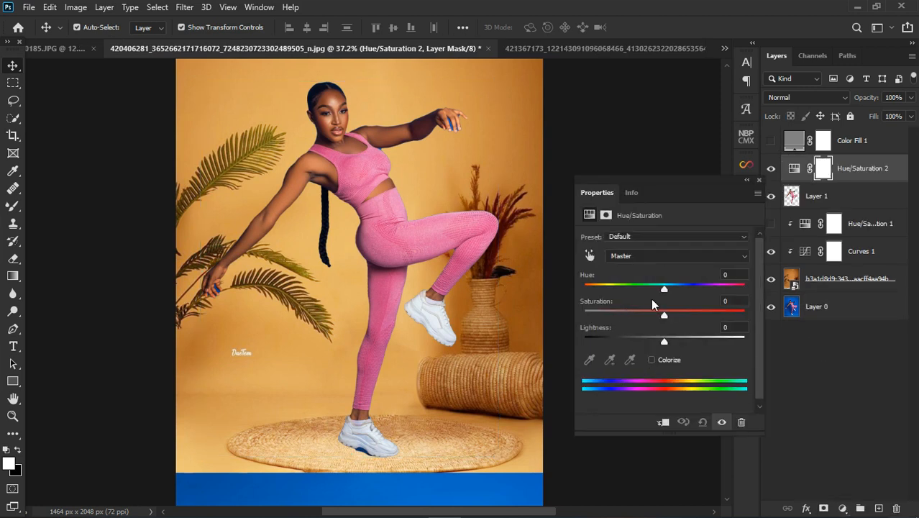
# - Target the Blues sampled from the shoe sole, set their saturation to -97, and clip the adjustment to the model layer
pyautogui.click(589, 256)
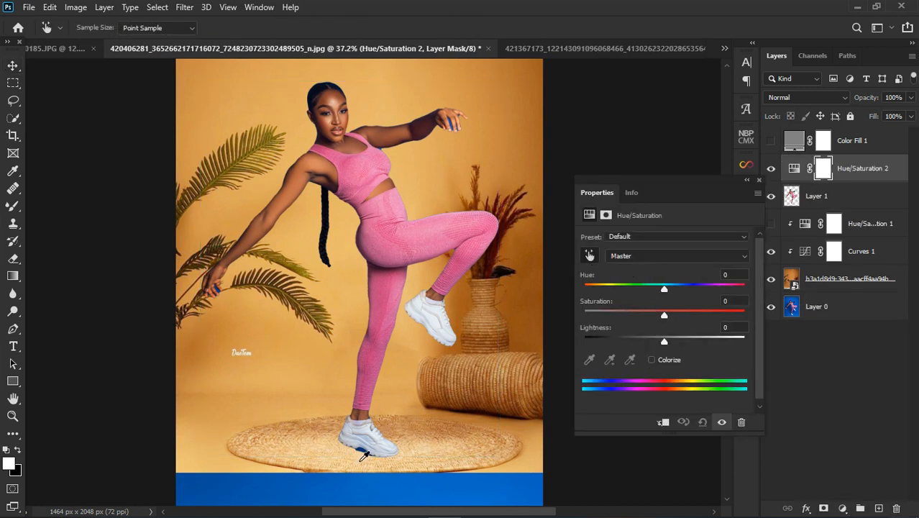
pyautogui.click(365, 455)
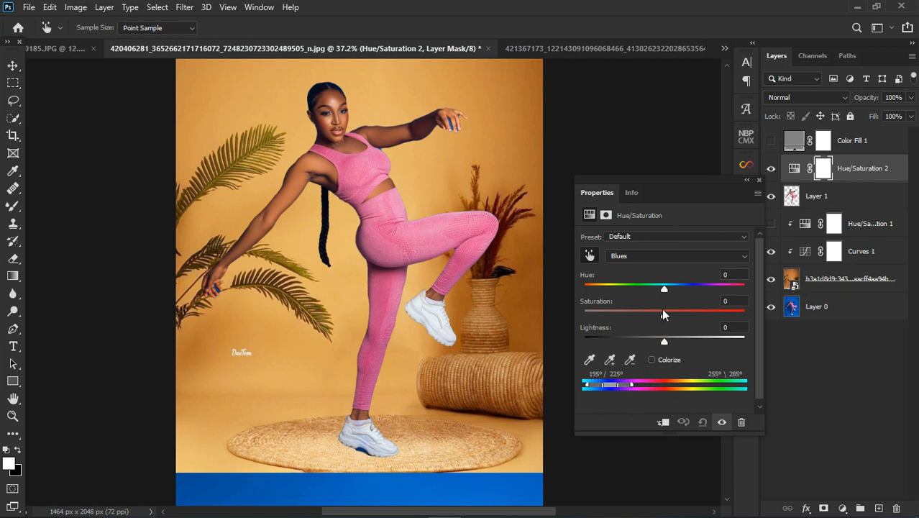
pyautogui.moveTo(664, 313); pyautogui.dragTo(587, 314)
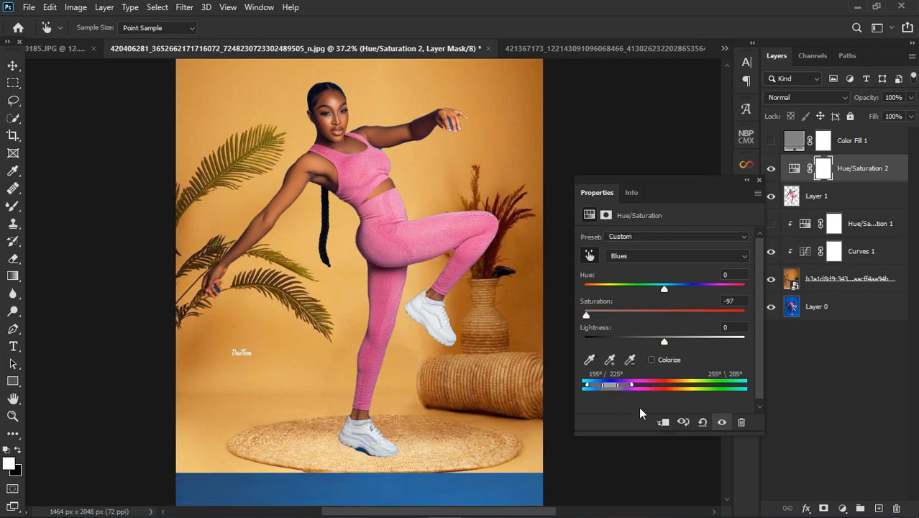
pyautogui.click(663, 423)
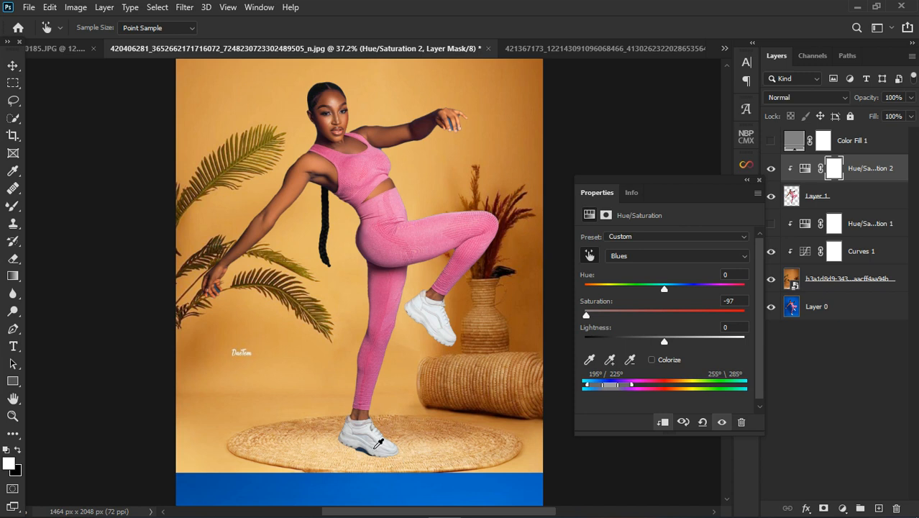
pyautogui.scroll(-3, 398, 293)
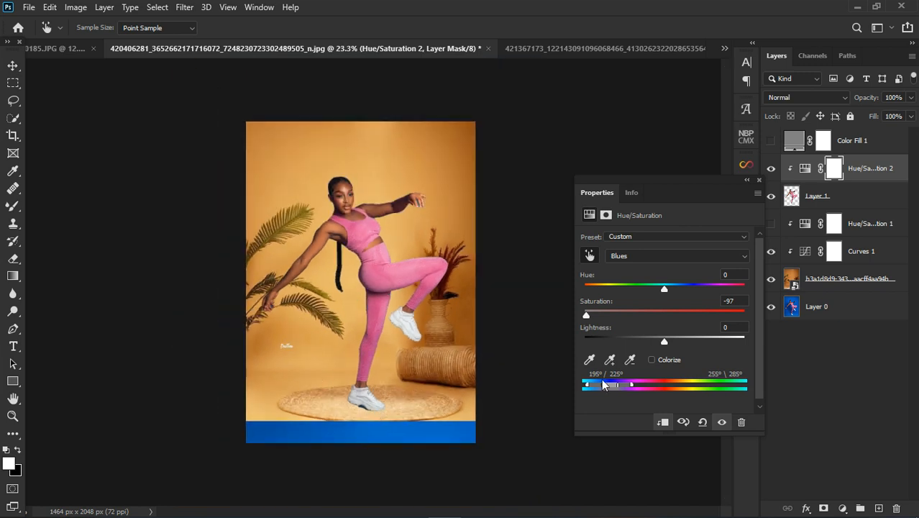
pyautogui.click(758, 180)
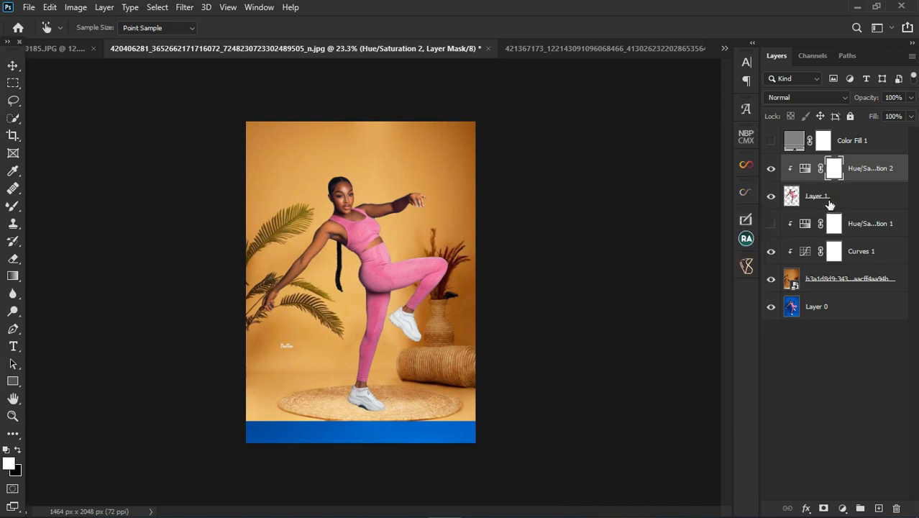
# - Add a new empty layer above the hidden grey fill layer
pyautogui.press('v')
pyautogui.click(820, 195)
pyautogui.click(884, 145)
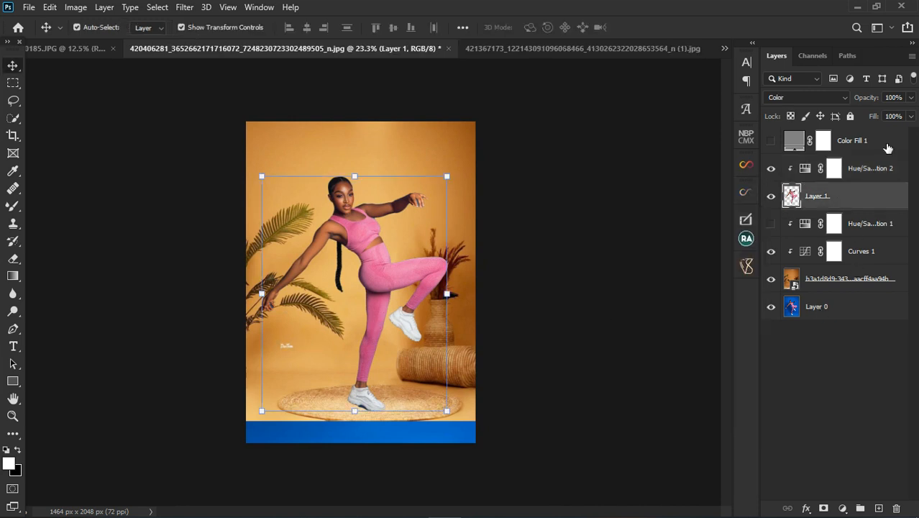
pyautogui.click(879, 508)
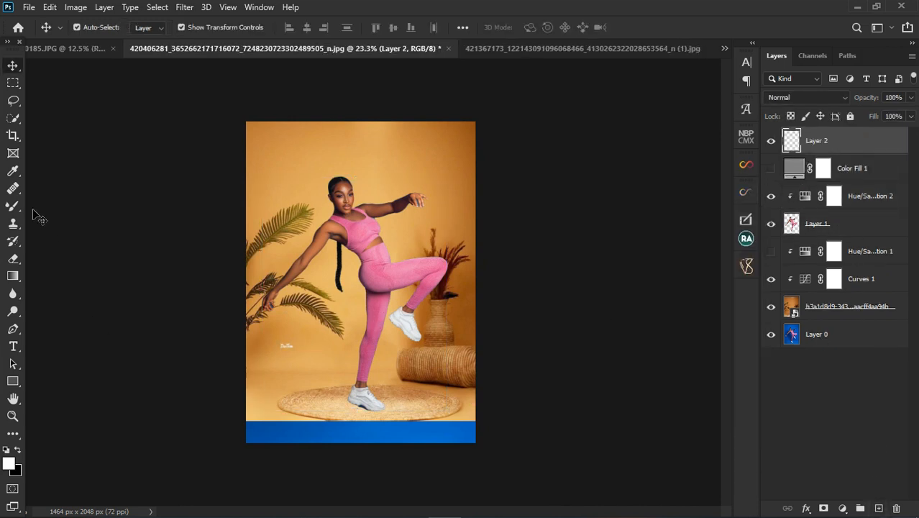
# - Paint a soft black shadow along the sole of the standing foot's shoe with a size 50 brush at 100% opacity
pyautogui.click(10, 210)
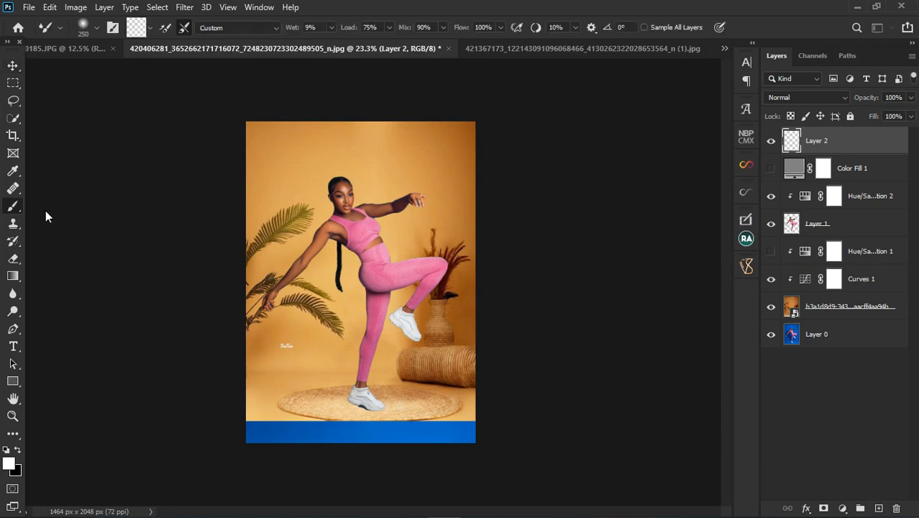
pyautogui.click(16, 451)
pyautogui.scroll(8, 358, 402)
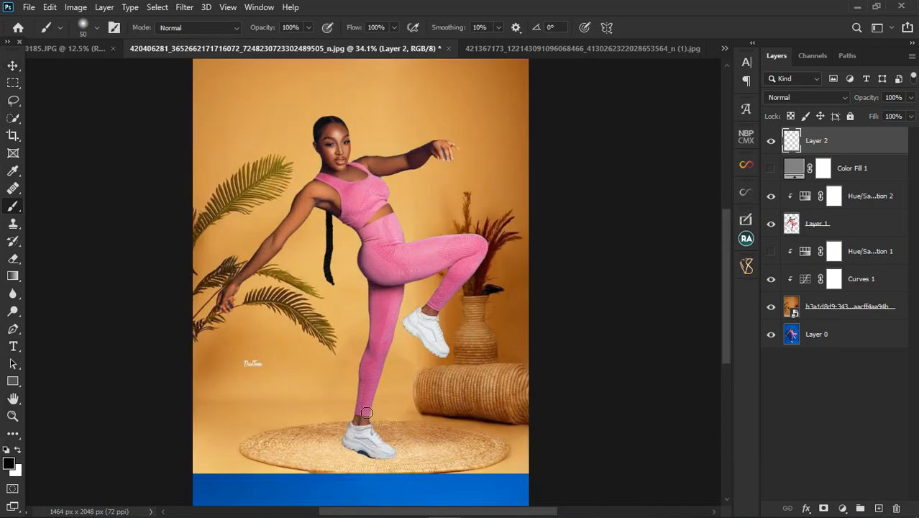
pyautogui.scroll(2, 371, 478)
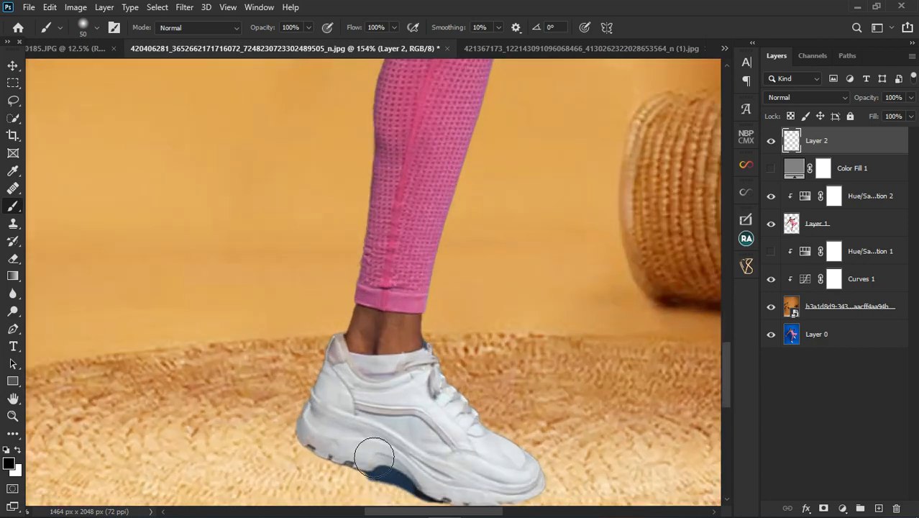
pyautogui.moveTo(305, 430); pyautogui.dragTo(332, 451)
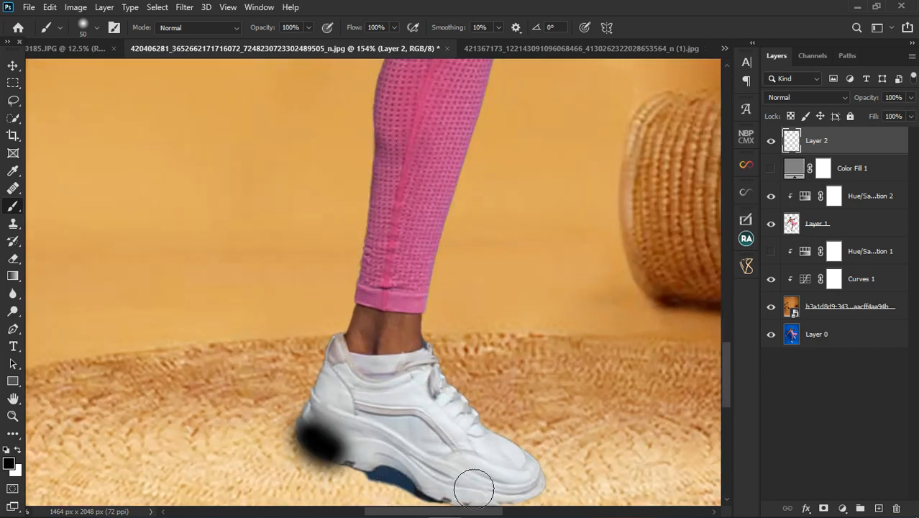
pyautogui.hotkey('ctrl', 'z')
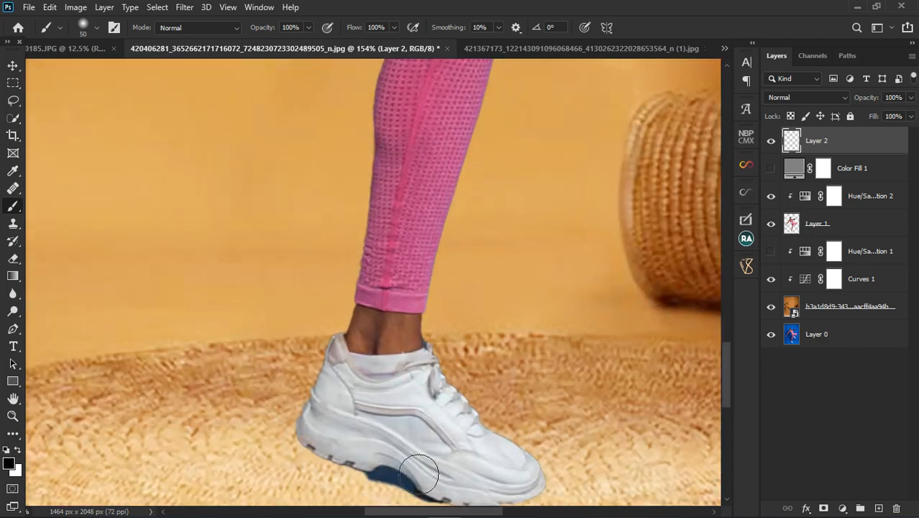
pyautogui.moveTo(324, 441)
pyautogui.mouseDown()
pyautogui.moveTo(382, 480)
pyautogui.moveTo(485, 502)
pyautogui.moveTo(469, 452)
pyautogui.moveTo(467, 490)
pyautogui.moveTo(531, 494)
pyautogui.moveTo(509, 500)
pyautogui.moveTo(420, 481)
pyautogui.moveTo(344, 443)
pyautogui.mouseUp()
# - Move the painted shadow layer directly beneath the model cutout and reduce its opacity to 27%
pyautogui.scroll(-2, 464, 440)
pyautogui.scroll(-1, 344, 443)
pyautogui.scroll(-3, 339, 435)
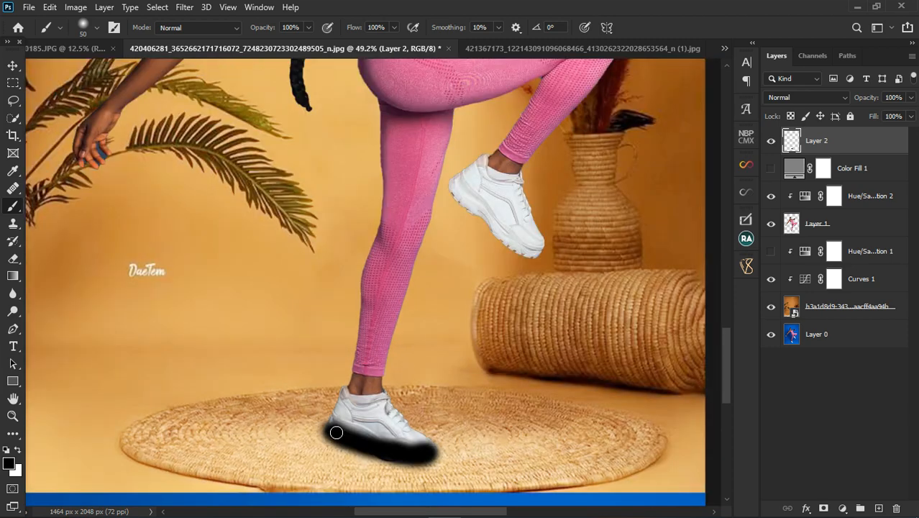
pyautogui.moveTo(842, 145); pyautogui.dragTo(850, 239)
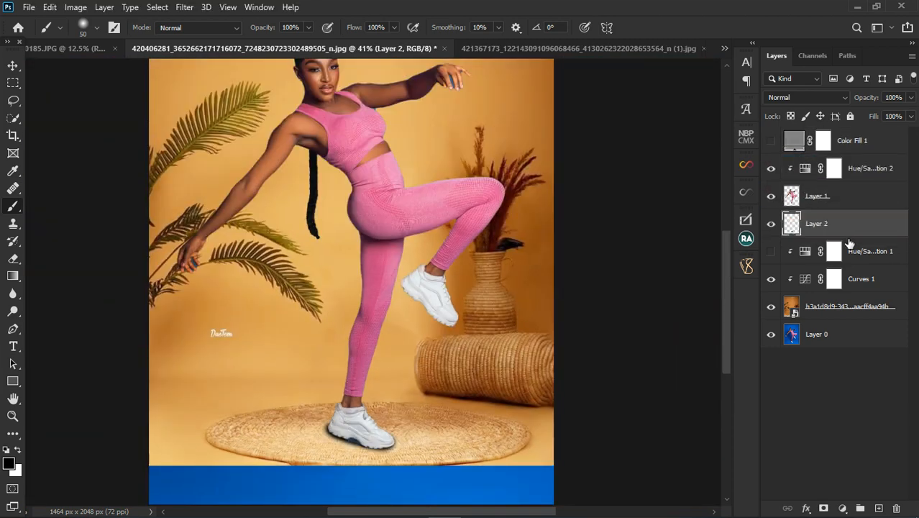
pyautogui.click(909, 98)
pyautogui.moveTo(907, 113); pyautogui.dragTo(896, 117)
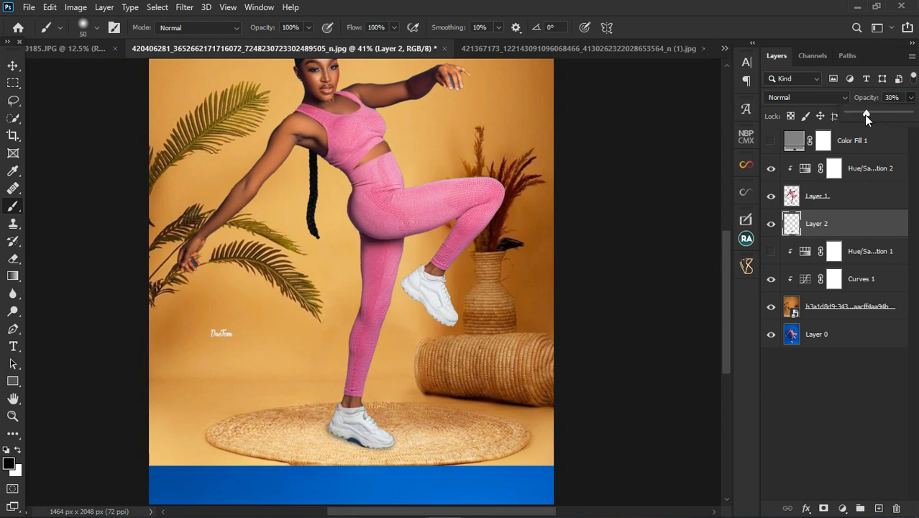
pyautogui.scroll(-3, 421, 295)
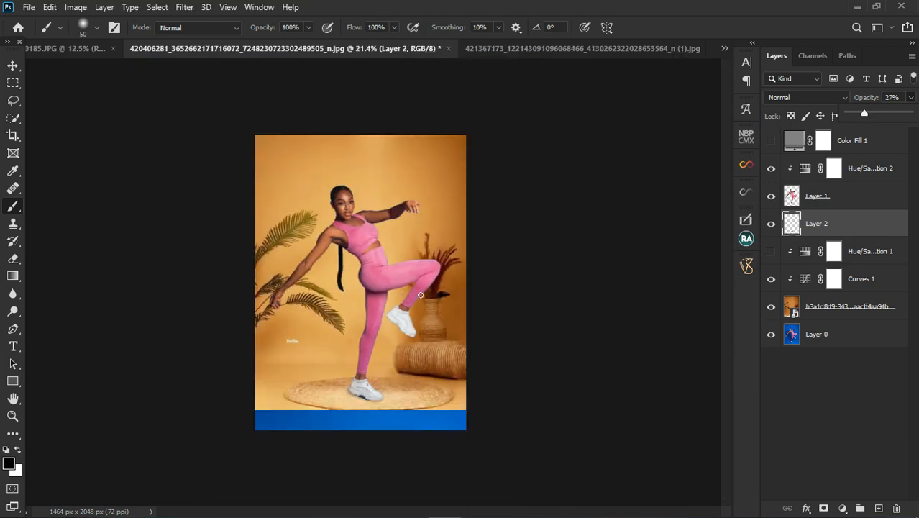
pyautogui.scroll(1, 319, 387)
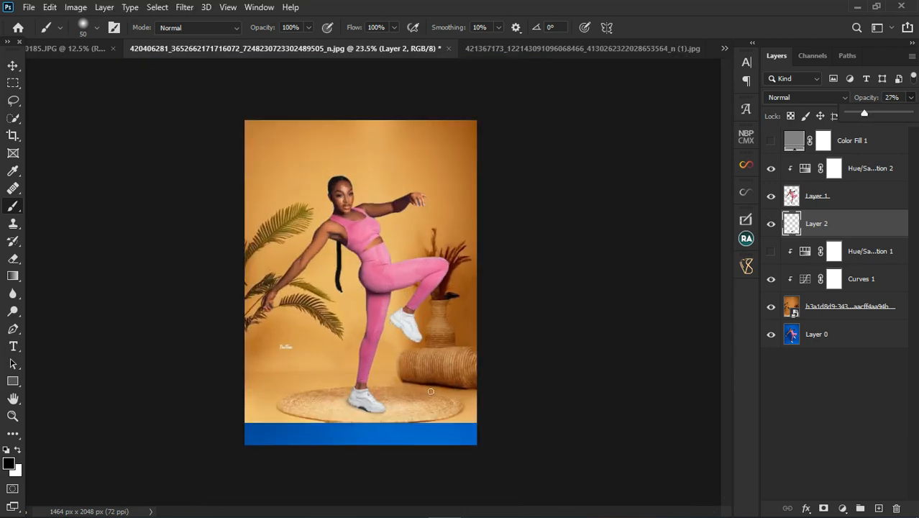